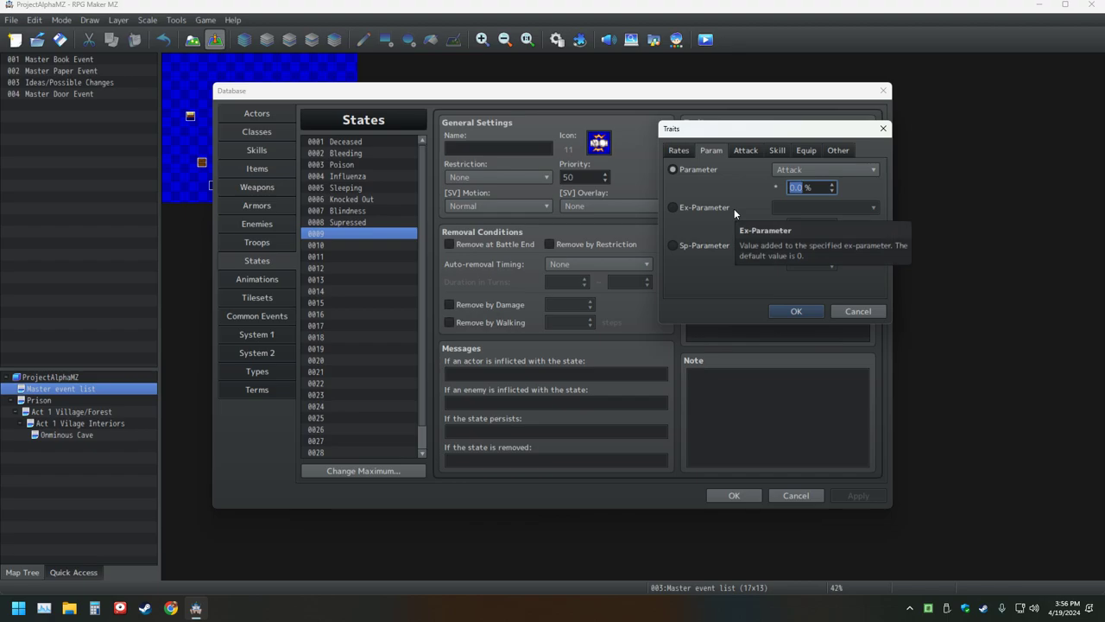
Step: Compare the Parameter, Ex-Parameter and Sp-Parameter trait types and examine the available Ex-Parameter choices
{"action": "left_click", "coordinate": [700, 245]}
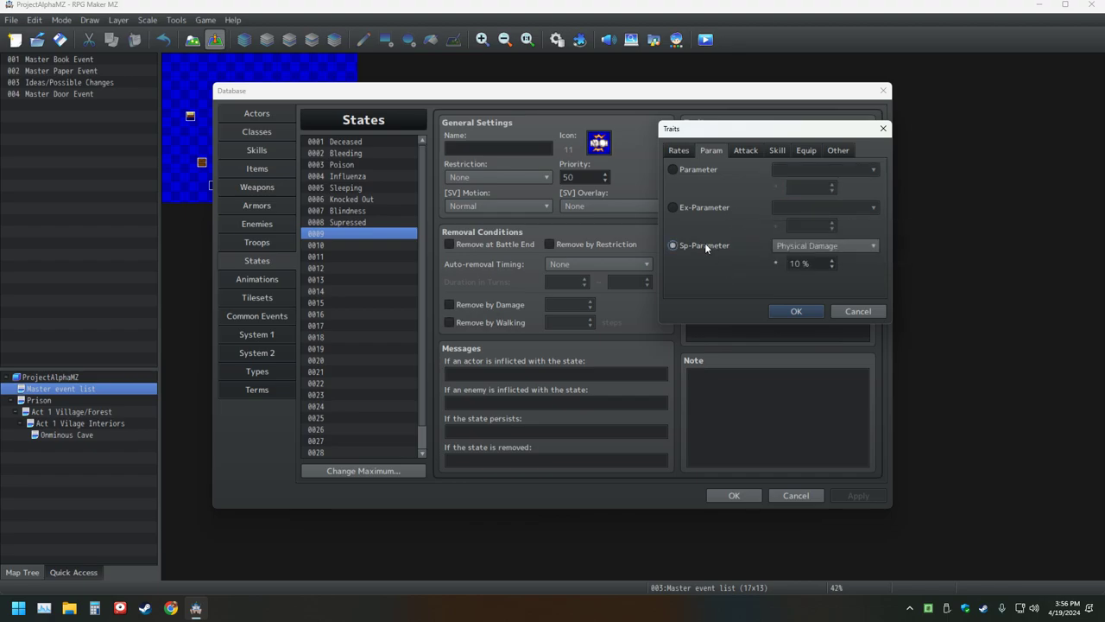
{"action": "left_click", "coordinate": [706, 210]}
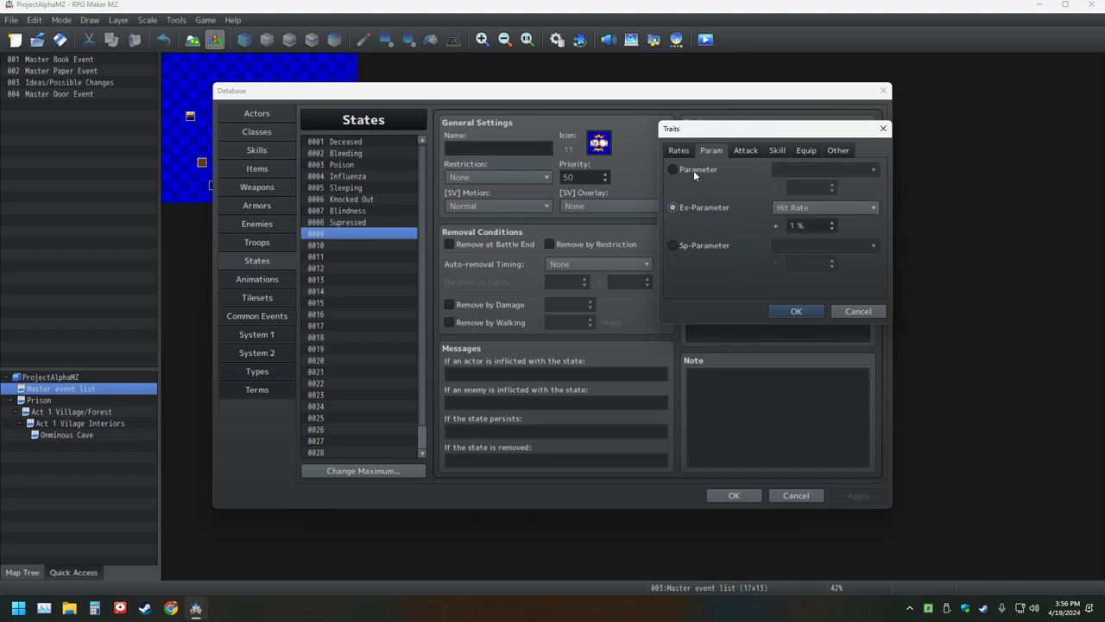
{"action": "left_click", "coordinate": [693, 170]}
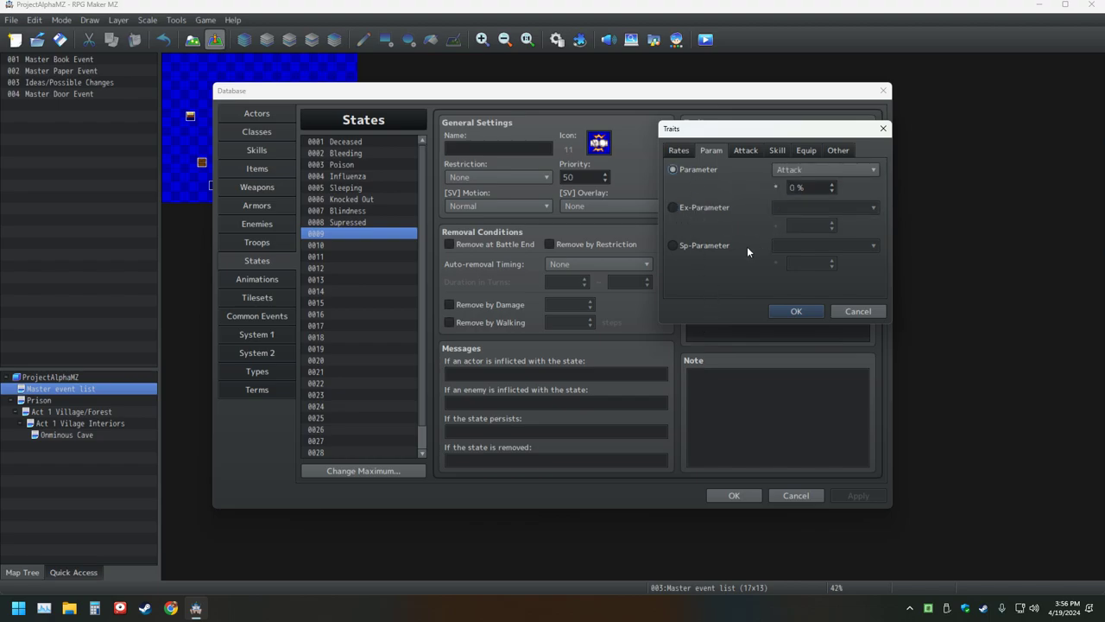
{"action": "left_click", "coordinate": [721, 209]}
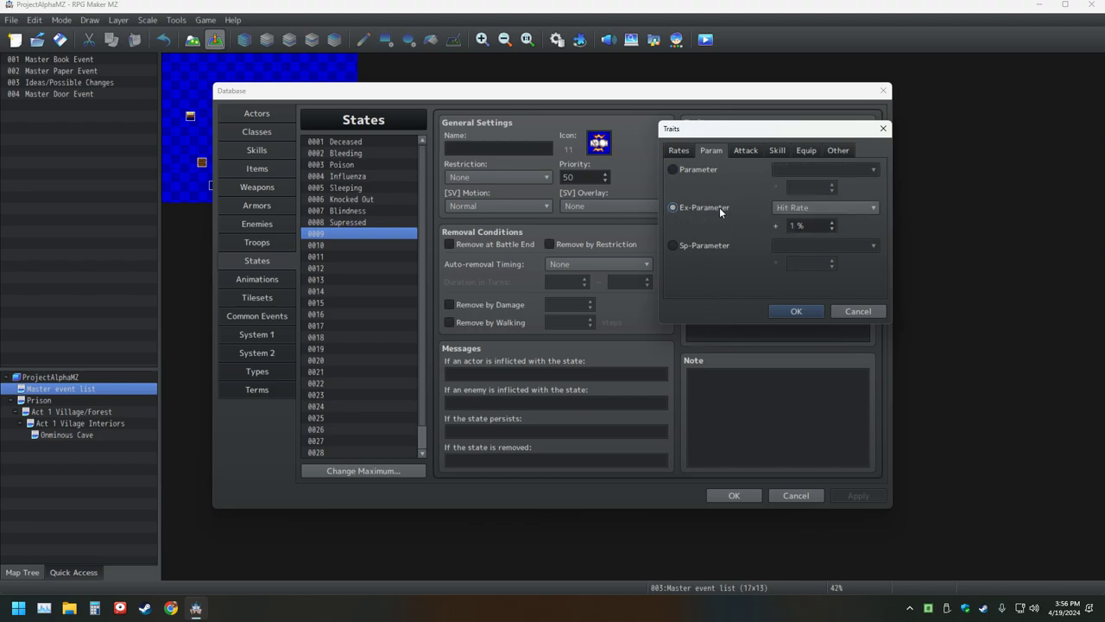
{"action": "left_click", "coordinate": [806, 208]}
{"action": "left_click", "coordinate": [746, 298]}
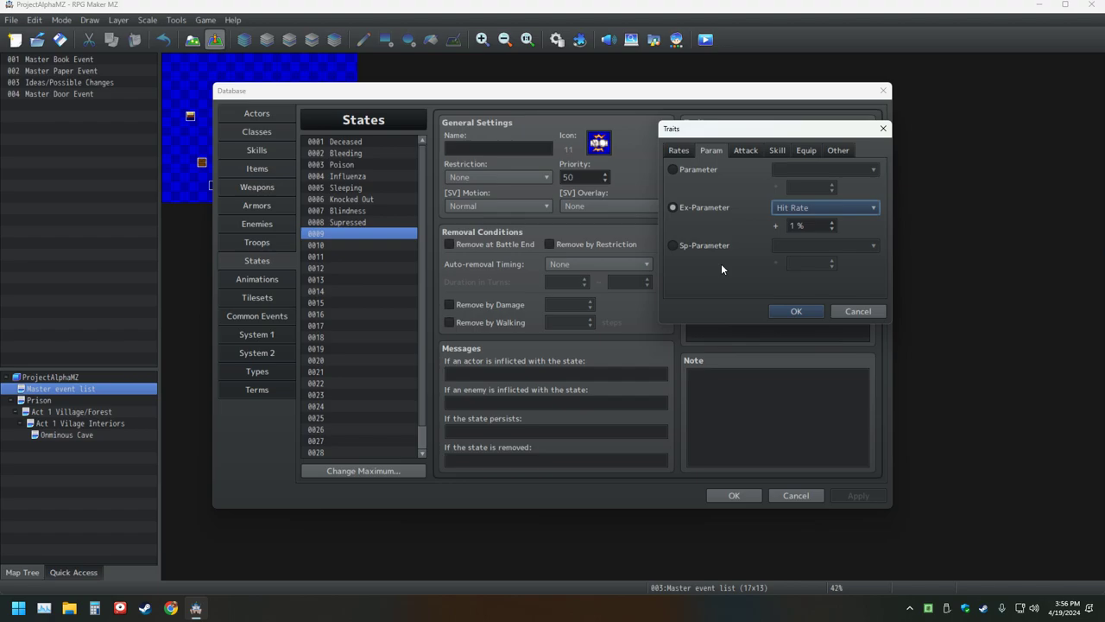
Step: Close the trait editor and the database without adding a trait, and minimise the project window
{"action": "left_click", "coordinate": [882, 128]}
{"action": "left_click", "coordinate": [883, 90]}
{"action": "left_click", "coordinate": [1040, 5]}
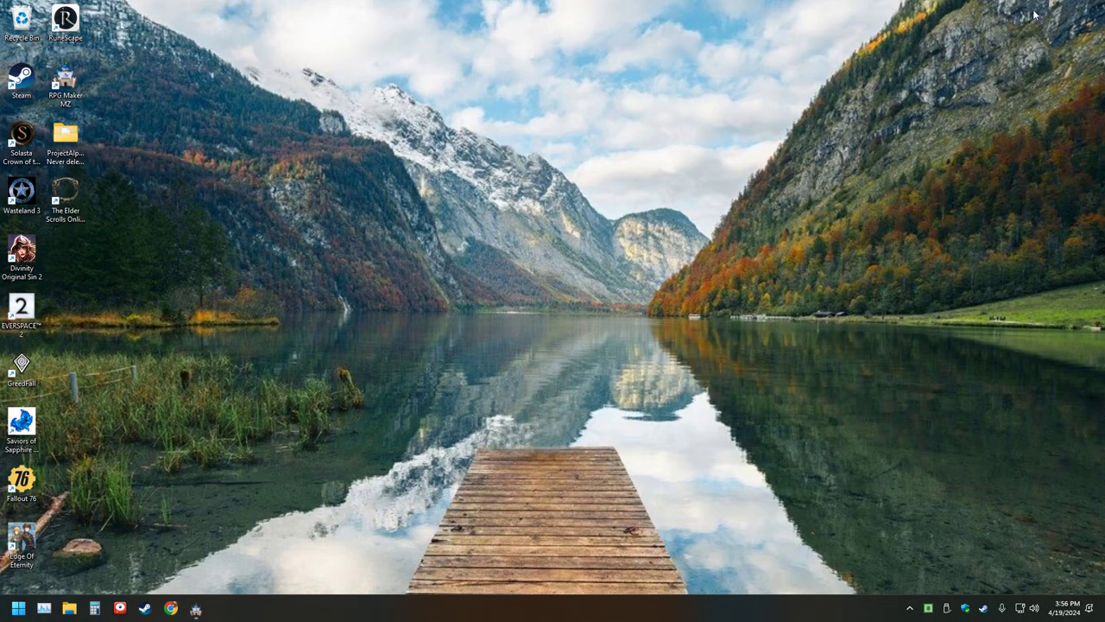
Step: Switch to Steam and open the RPG Maker VX Ace page from the hidden games in the library
{"action": "left_click", "coordinate": [145, 608]}
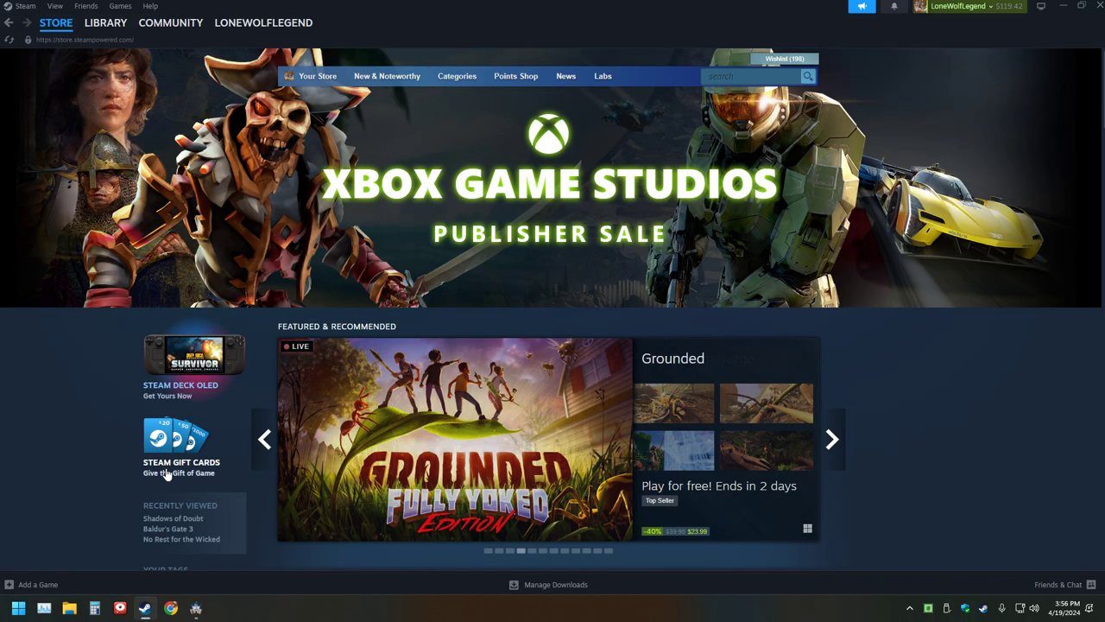
{"action": "left_click", "coordinate": [102, 24]}
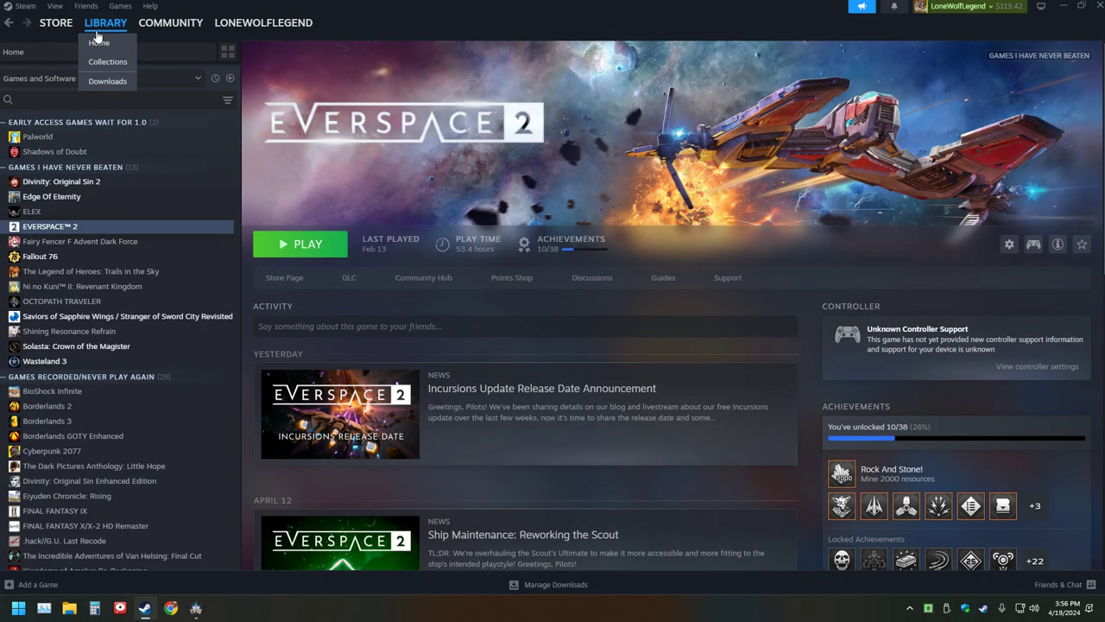
{"action": "left_click", "coordinate": [54, 6]}
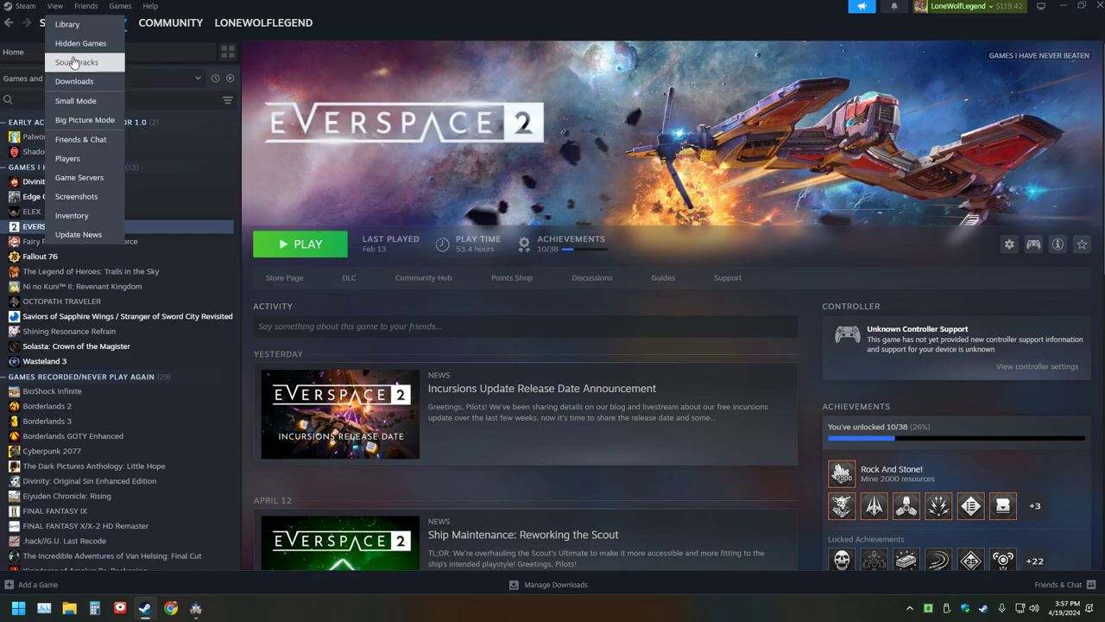
{"action": "left_click", "coordinate": [73, 43]}
{"action": "scroll", "coordinate": [181, 362], "scroll_direction": "down", "scroll_amount": 4}
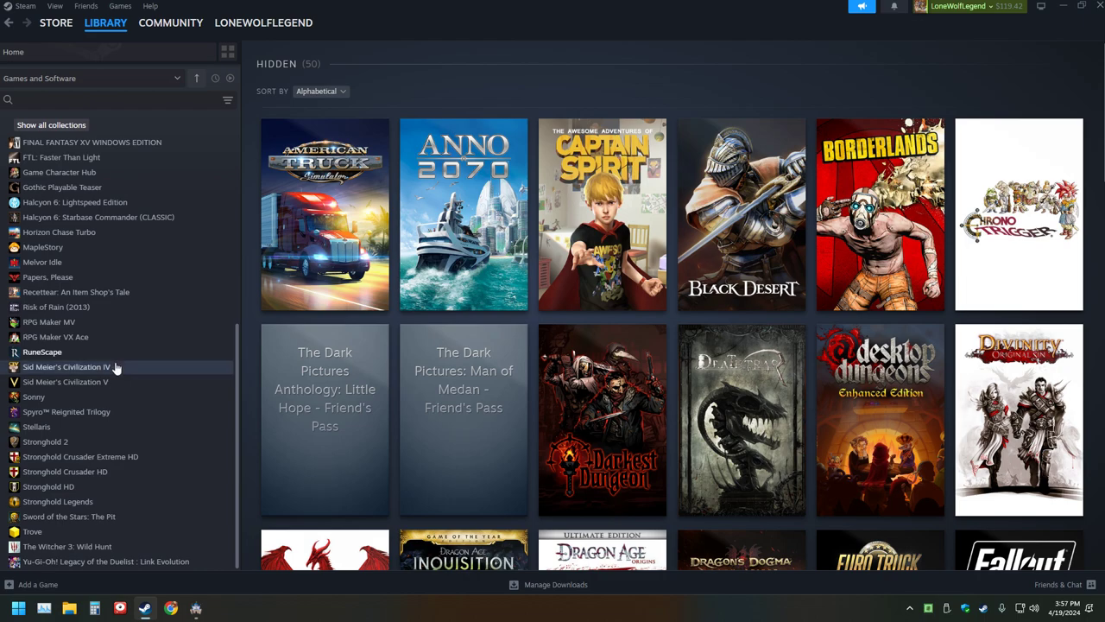
{"action": "left_click", "coordinate": [74, 336]}
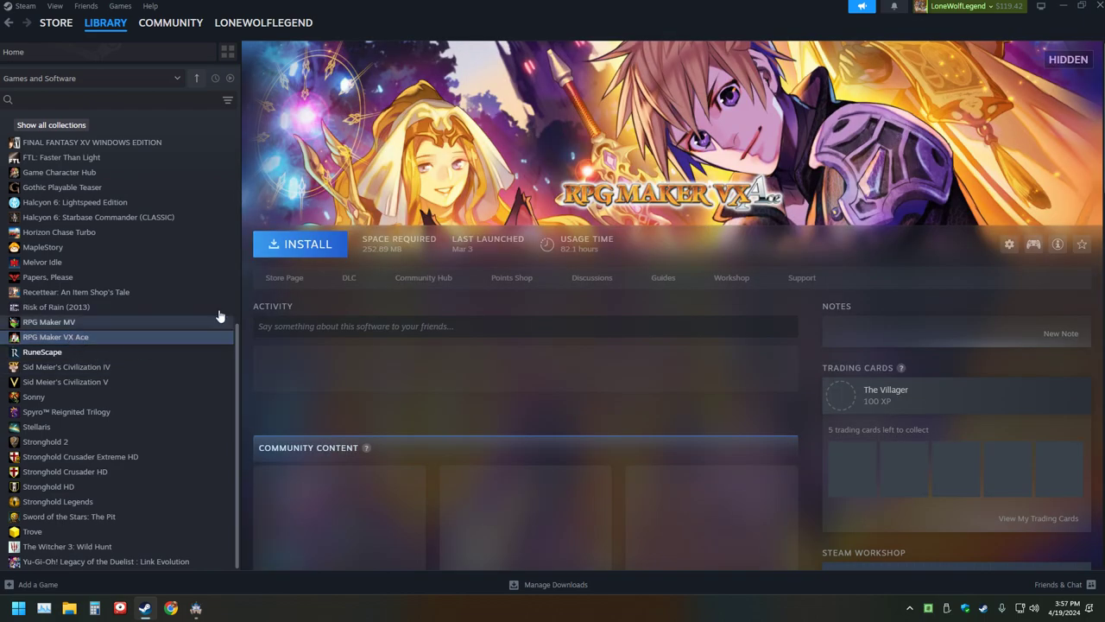
Step: Install RPG Maker VX Ace, close the Steam window and launch the newly installed program from the desktop
{"action": "left_click", "coordinate": [303, 246]}
{"action": "left_click", "coordinate": [490, 410]}
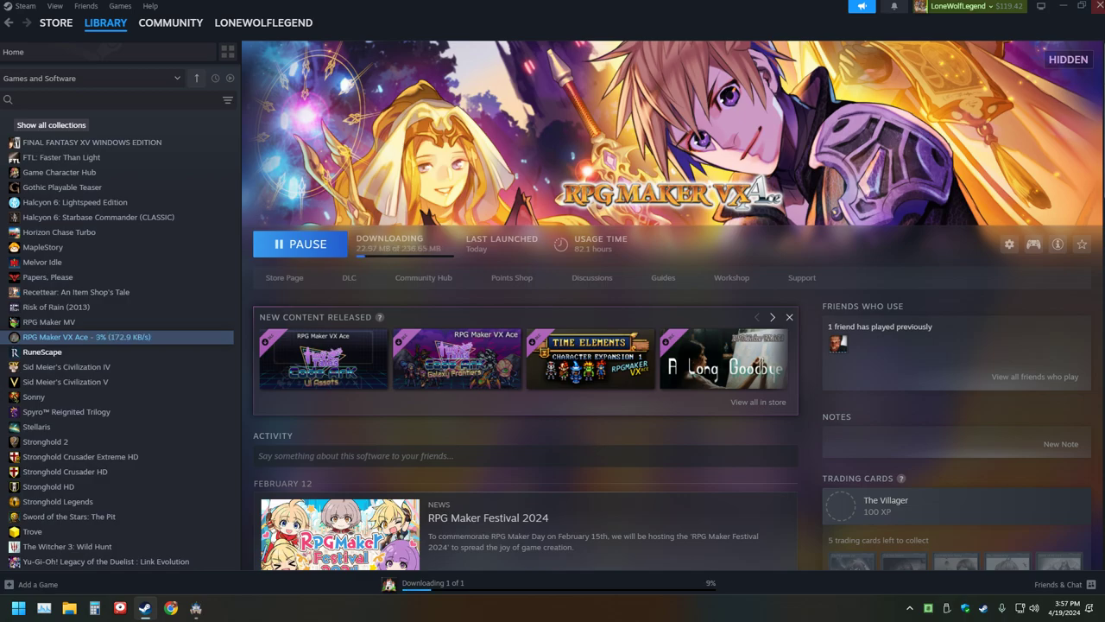
{"action": "left_click", "coordinate": [1096, 5]}
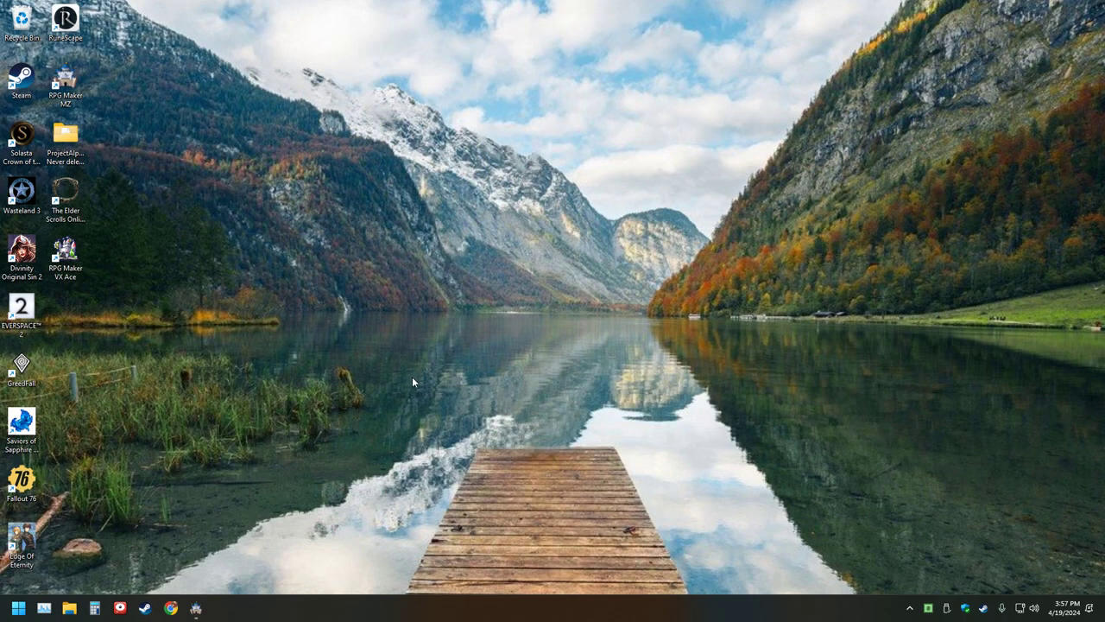
{"action": "double_click", "coordinate": [76, 252]}
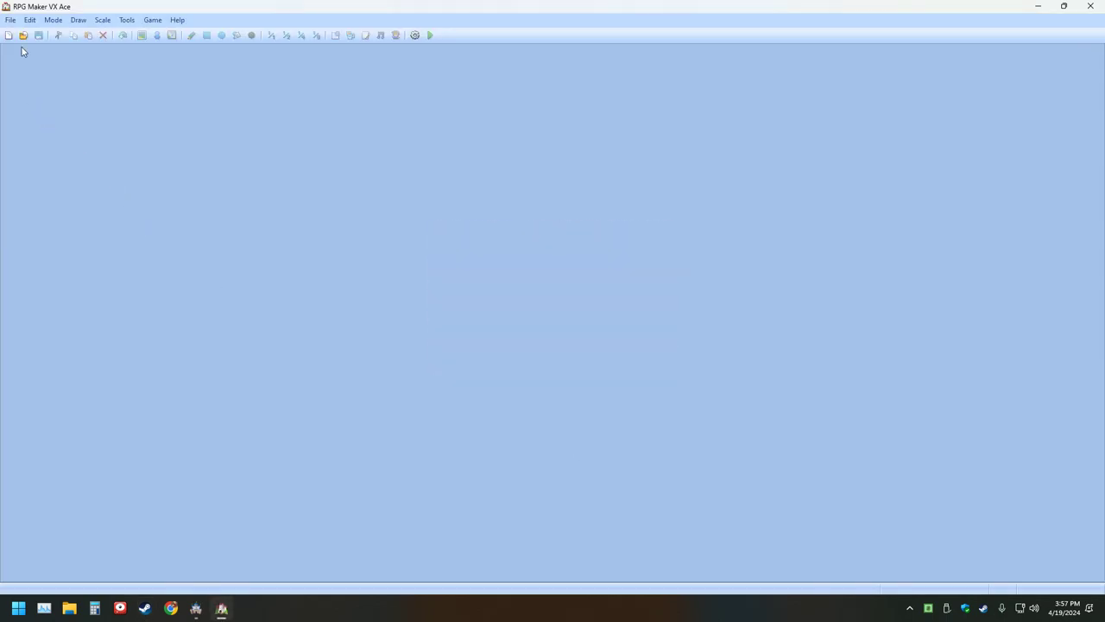
{"action": "left_click", "coordinate": [23, 35]}
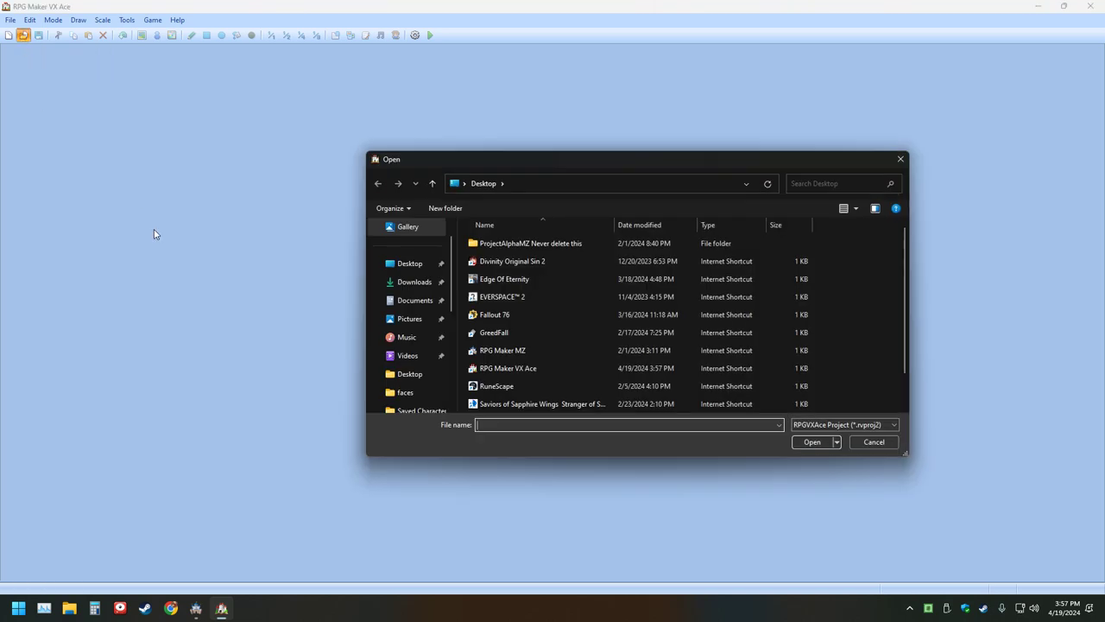
{"action": "scroll", "coordinate": [562, 337], "scroll_direction": "down", "scroll_amount": 1}
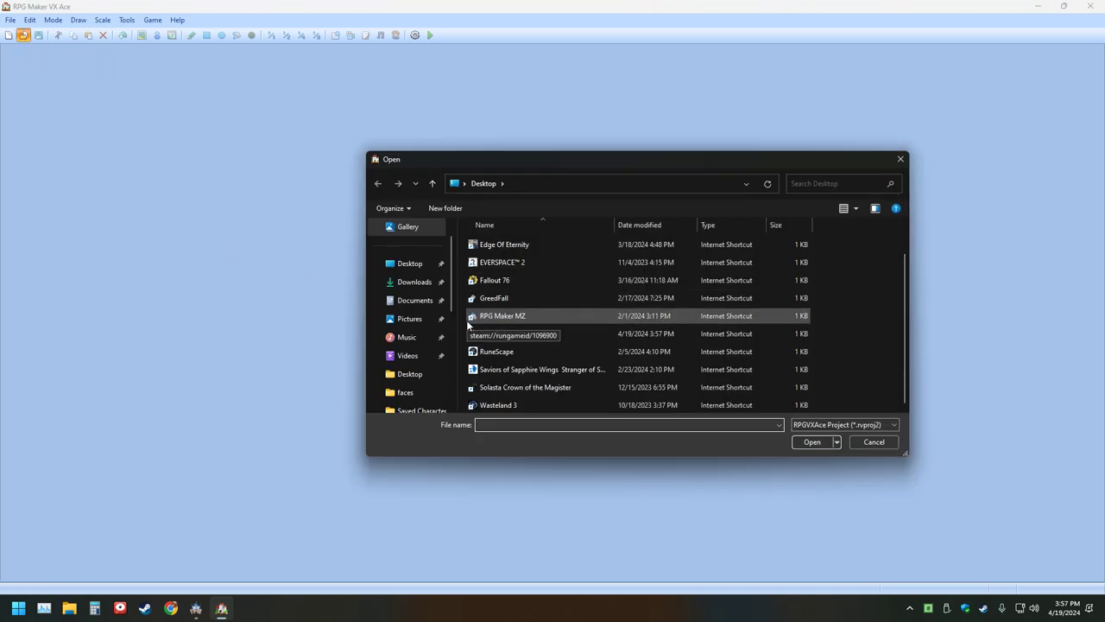
{"action": "left_click", "coordinate": [901, 159]}
Step: Start a new project named Project5 and choose the Desktop as its location
{"action": "left_click", "coordinate": [11, 36]}
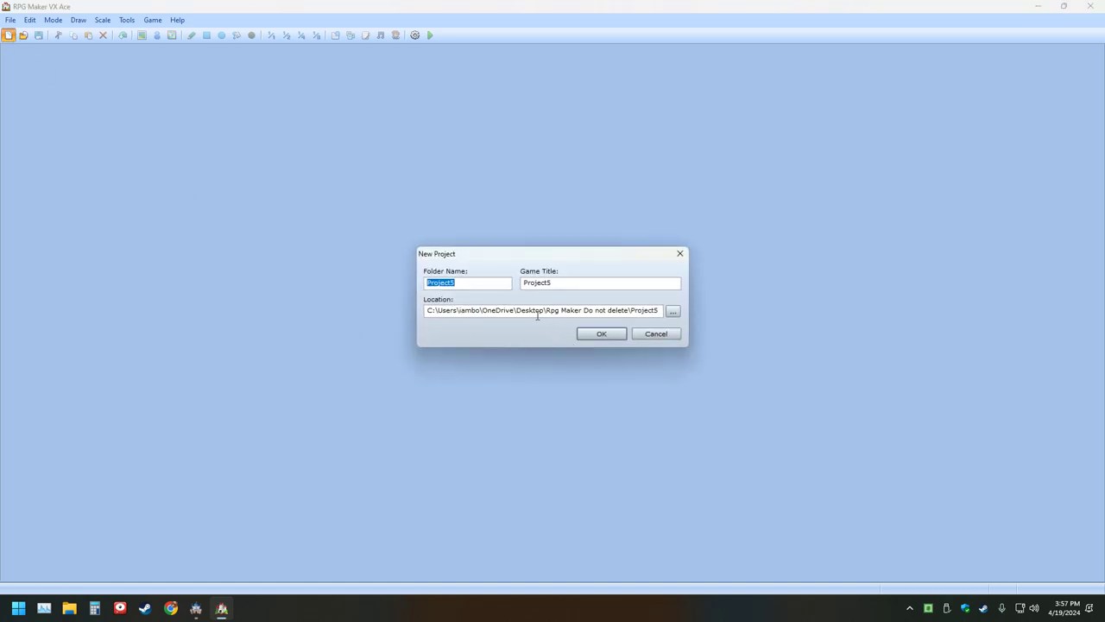
{"action": "left_click", "coordinate": [672, 313]}
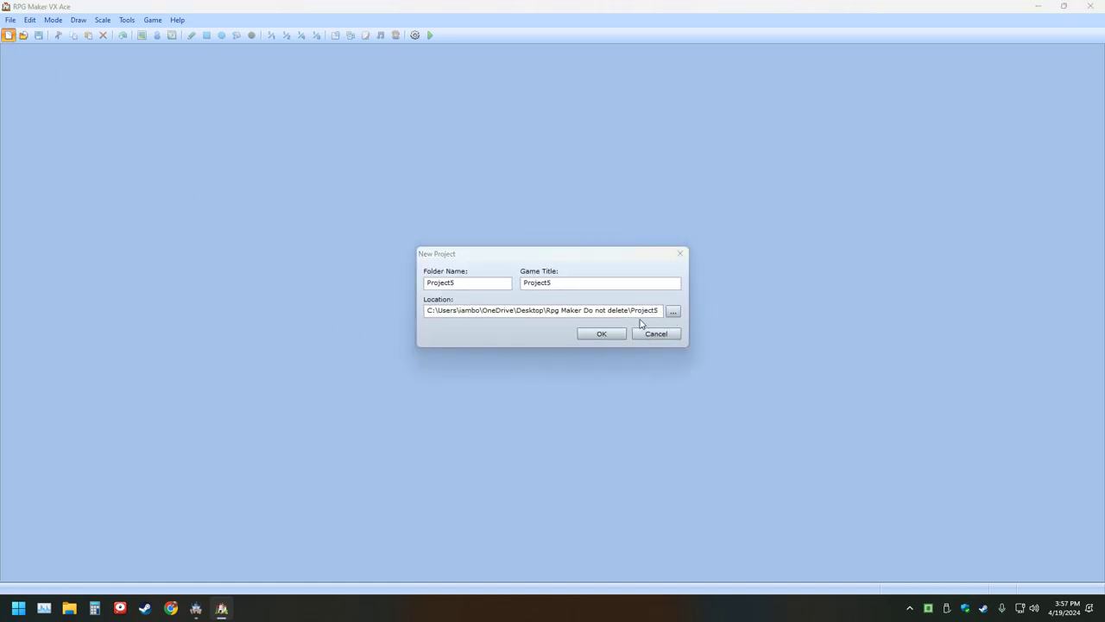
{"action": "scroll", "coordinate": [546, 327], "scroll_direction": "up", "scroll_amount": 5}
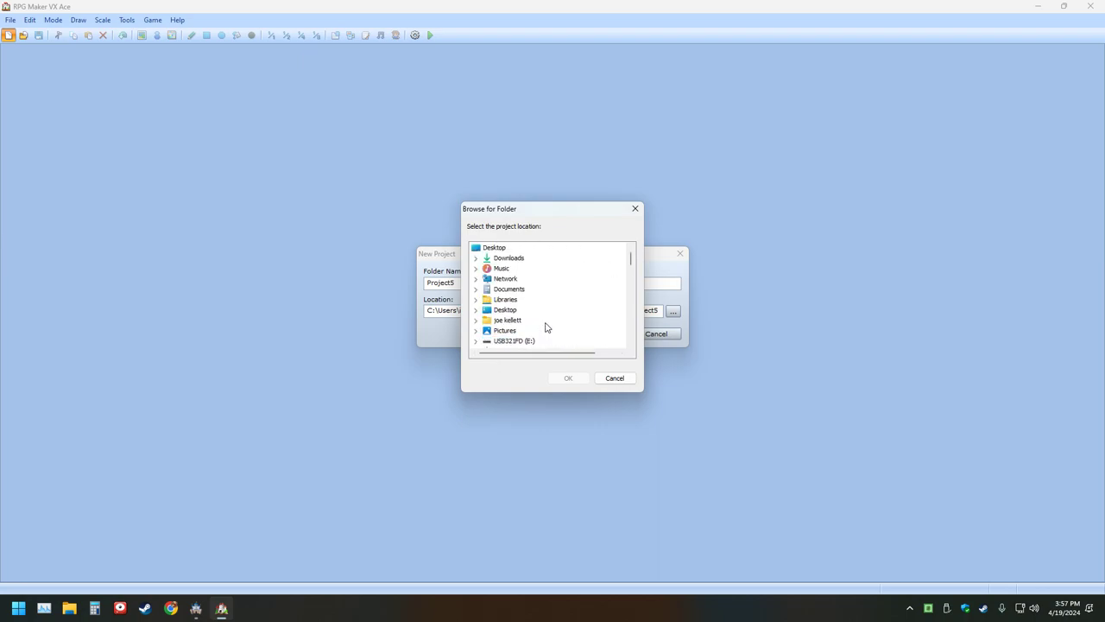
{"action": "left_click", "coordinate": [489, 249]}
{"action": "double_click", "coordinate": [488, 250]}
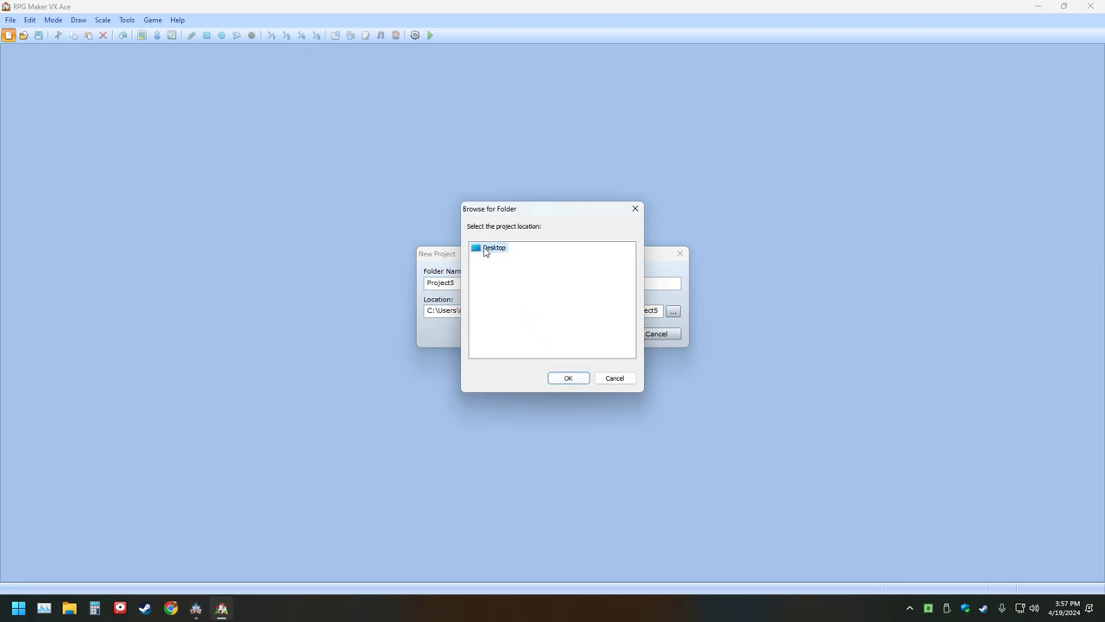
{"action": "left_click", "coordinate": [568, 379]}
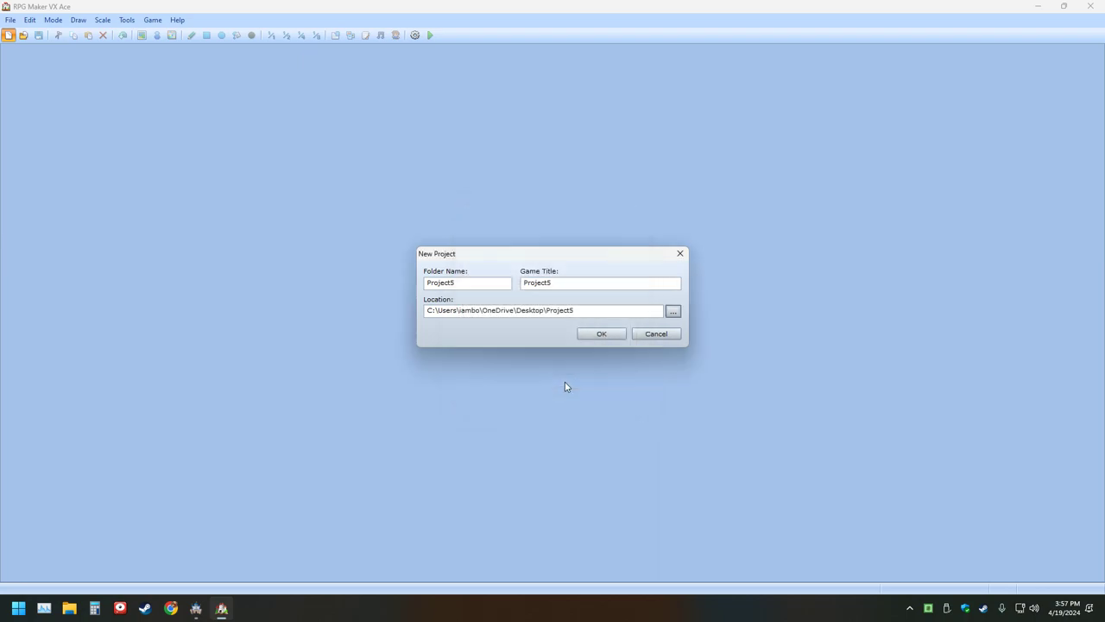
Step: Shorten the project location to C:\Users\Desktop\Project5 and try to create the project there
{"action": "left_click", "coordinate": [513, 311]}
{"action": "left_click", "coordinate": [513, 313]}
{"action": "key", "text": "BackSpace"}
{"action": "key", "text": "BackSpace"}
{"action": "key", "text": "BackSpace"}
{"action": "key", "text": "BackSpace"}
{"action": "key", "text": "BackSpace"}
{"action": "key", "text": "BackSpace"}
{"action": "key", "text": "BackSpace"}
{"action": "key", "text": "BackSpace"}
{"action": "key", "text": "BackSpace"}
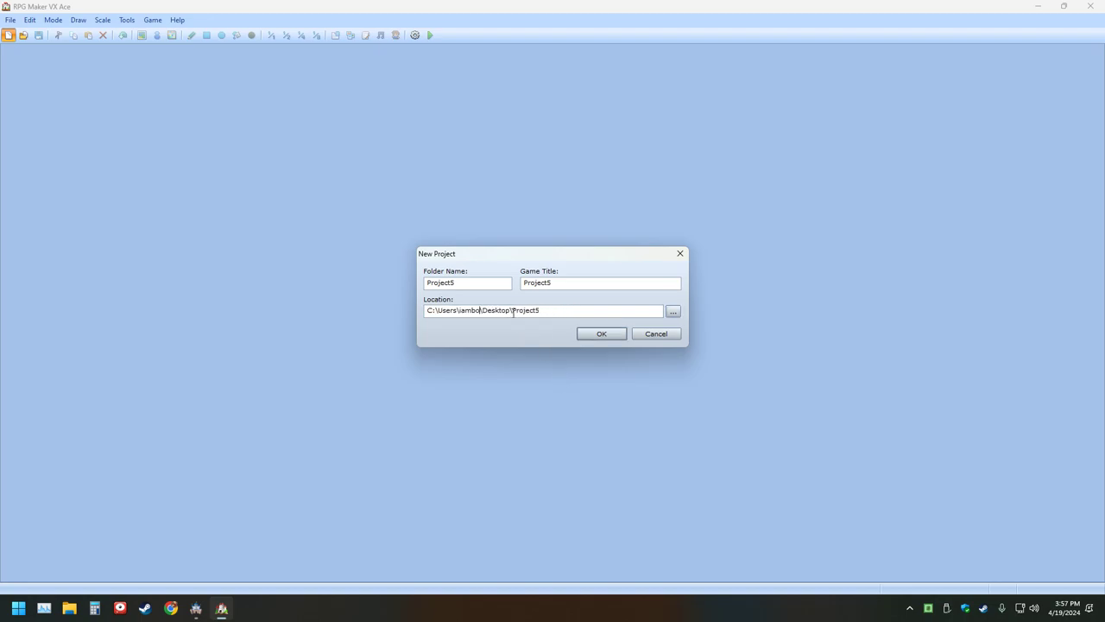
{"action": "key", "text": "BackSpace"}
{"action": "key", "text": "BackSpace"}
{"action": "key", "text": "BackSpace"}
{"action": "key", "text": "BackSpace"}
{"action": "key", "text": "BackSpace"}
{"action": "key", "text": "BackSpace"}
{"action": "key", "text": "Return"}
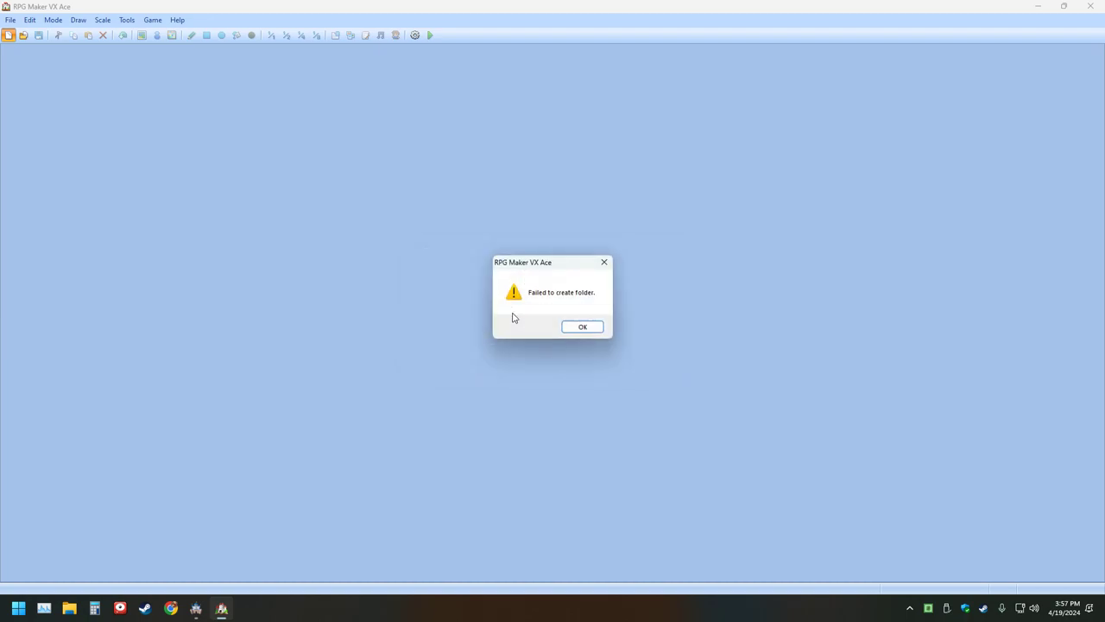
{"action": "left_click", "coordinate": [571, 332]}
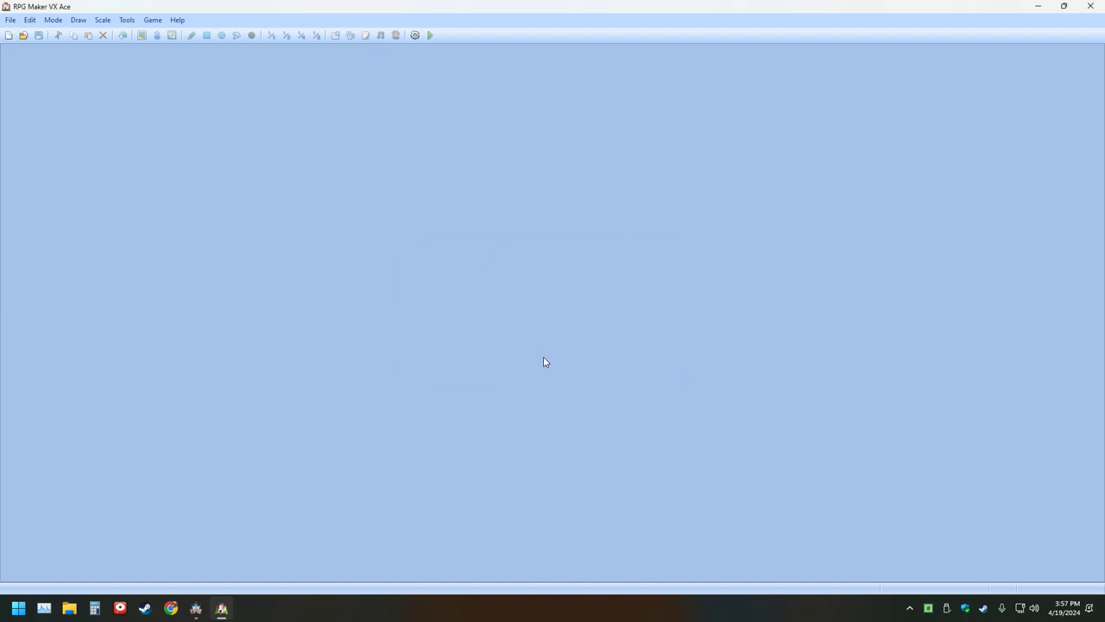
Step: Try again to create Project5 in C:\Users\Desktop\Project5
{"action": "left_click", "coordinate": [7, 35]}
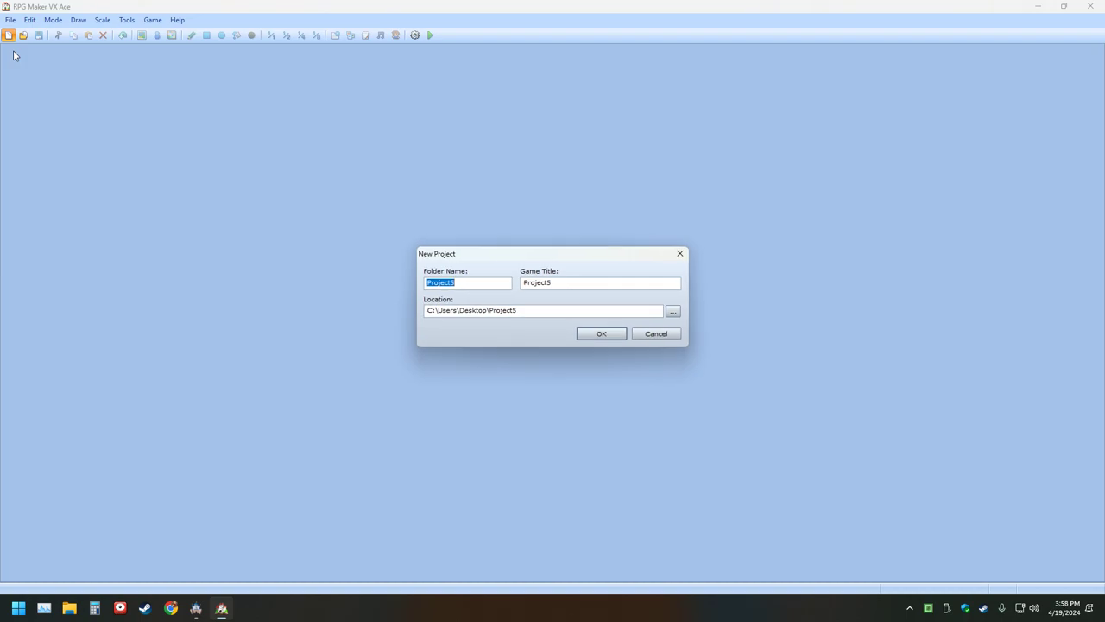
{"action": "left_click", "coordinate": [602, 335]}
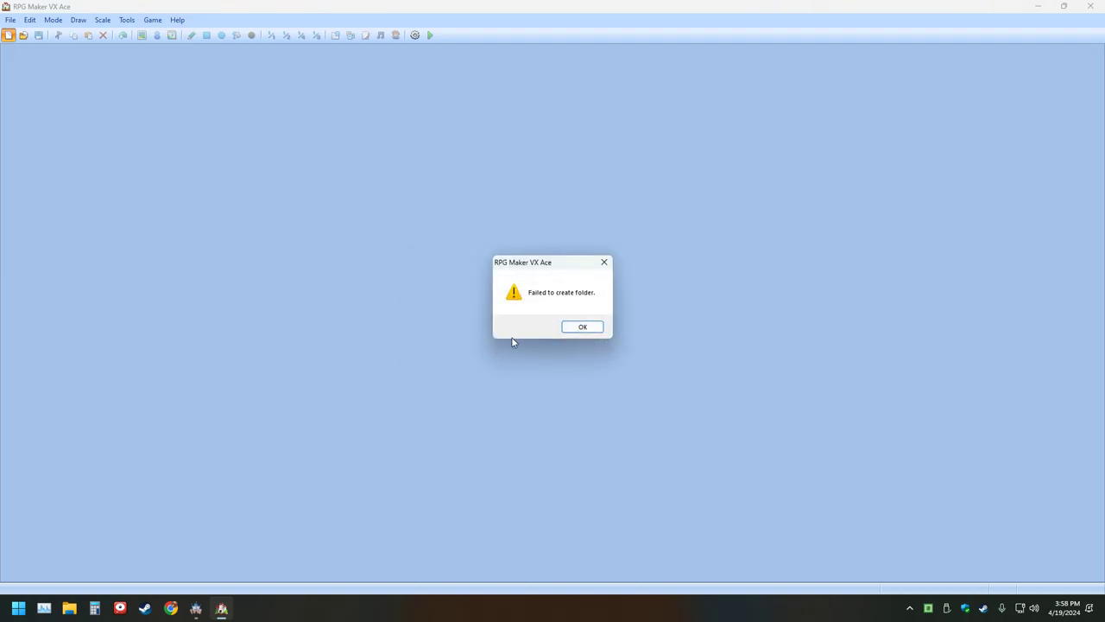
{"action": "left_click", "coordinate": [575, 326]}
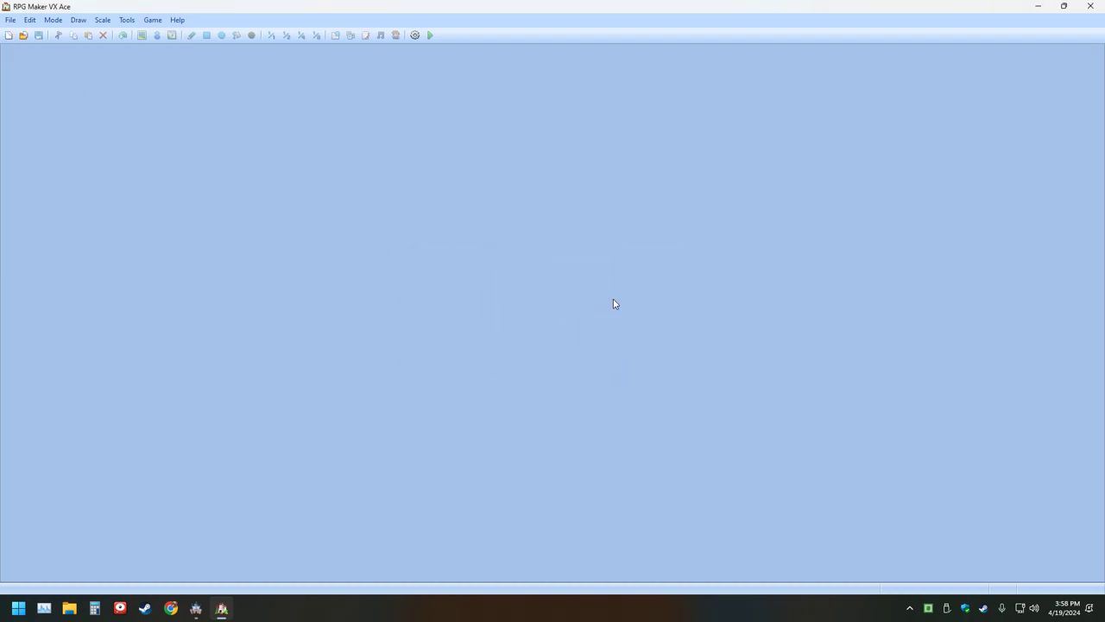
Step: Start another new project and set its location back to the Desktop folder
{"action": "left_click", "coordinate": [8, 35]}
{"action": "left_click", "coordinate": [673, 310]}
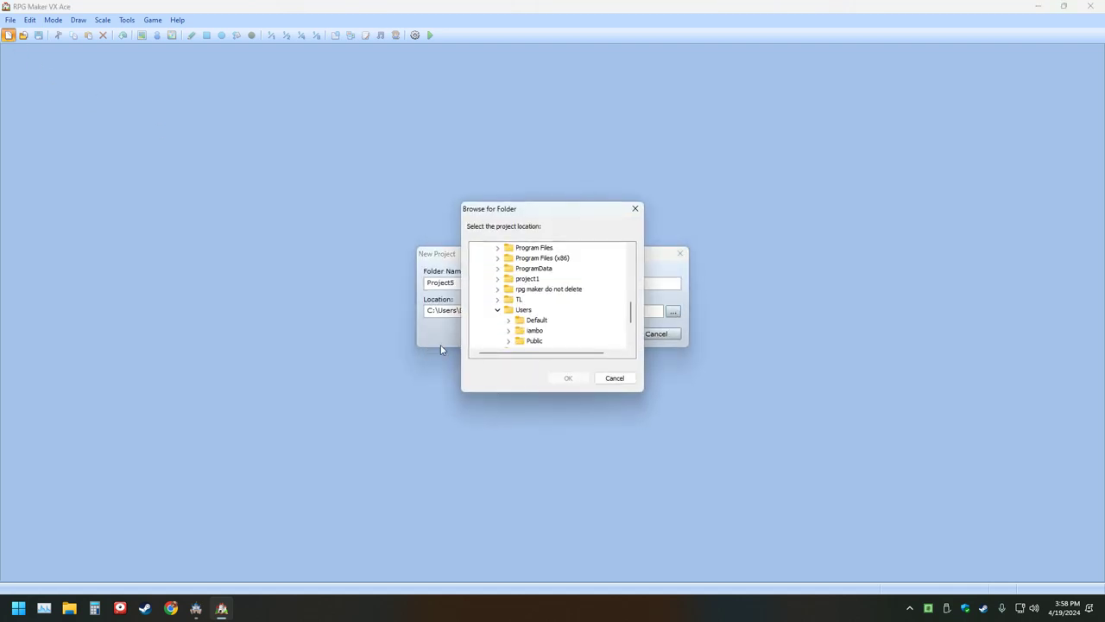
{"action": "scroll", "coordinate": [528, 328], "scroll_direction": "up", "scroll_amount": 6}
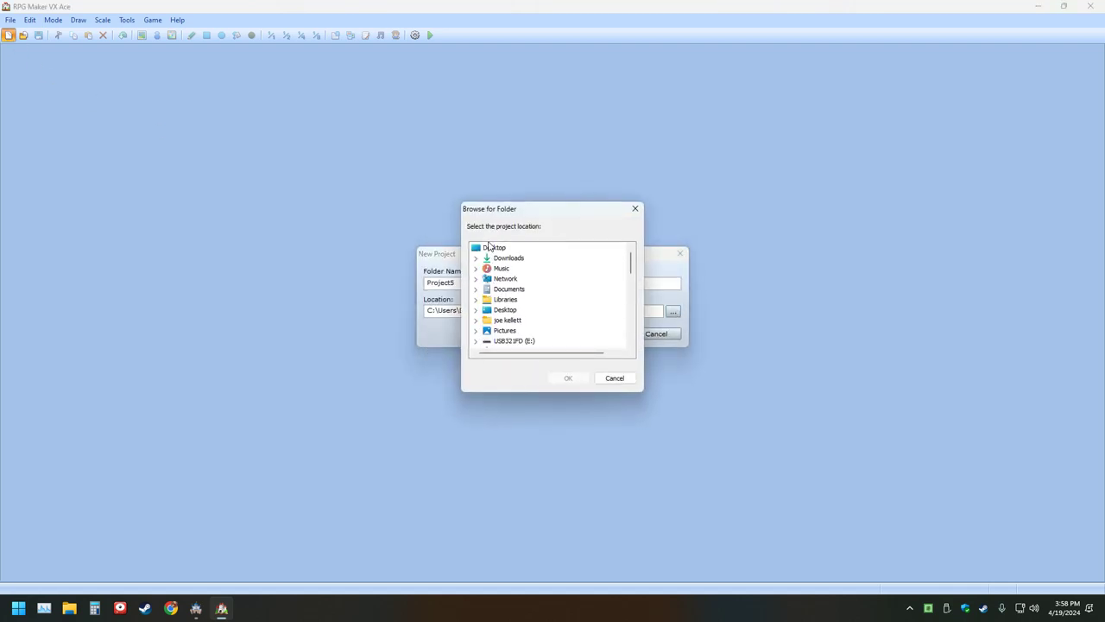
{"action": "left_click", "coordinate": [488, 247]}
{"action": "left_click", "coordinate": [568, 380]}
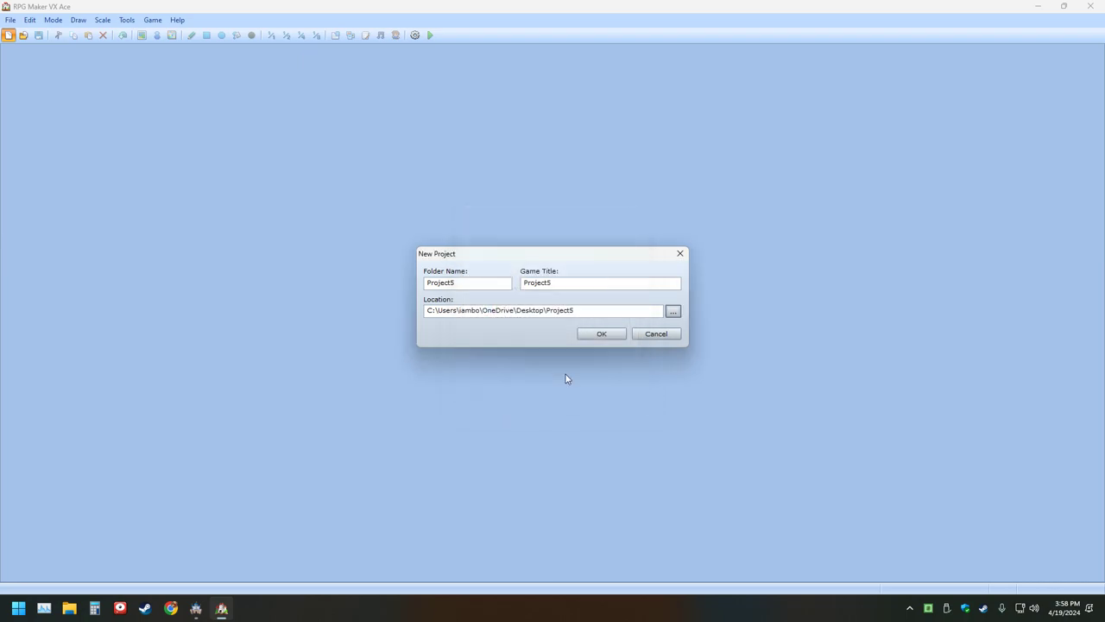
Step: Remove the OneDrive folder from the Project5 location path and try to create the project
{"action": "double_click", "coordinate": [513, 310]}
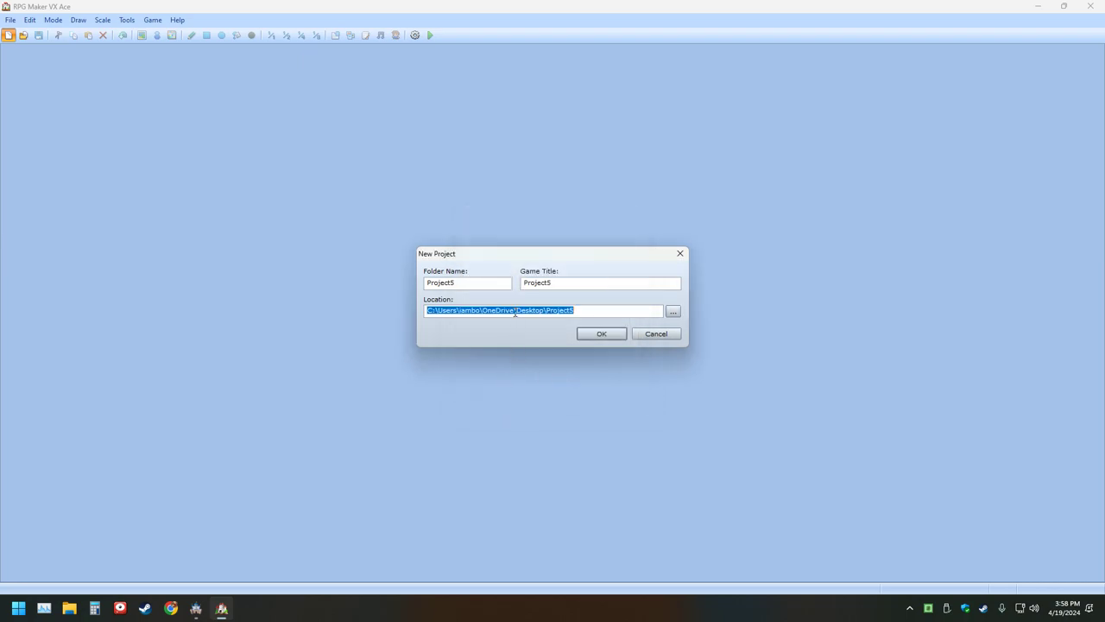
{"action": "left_click_drag", "start_coordinate": [480, 311], "coordinate": [515, 311]}
{"action": "key", "text": "BackSpace"}
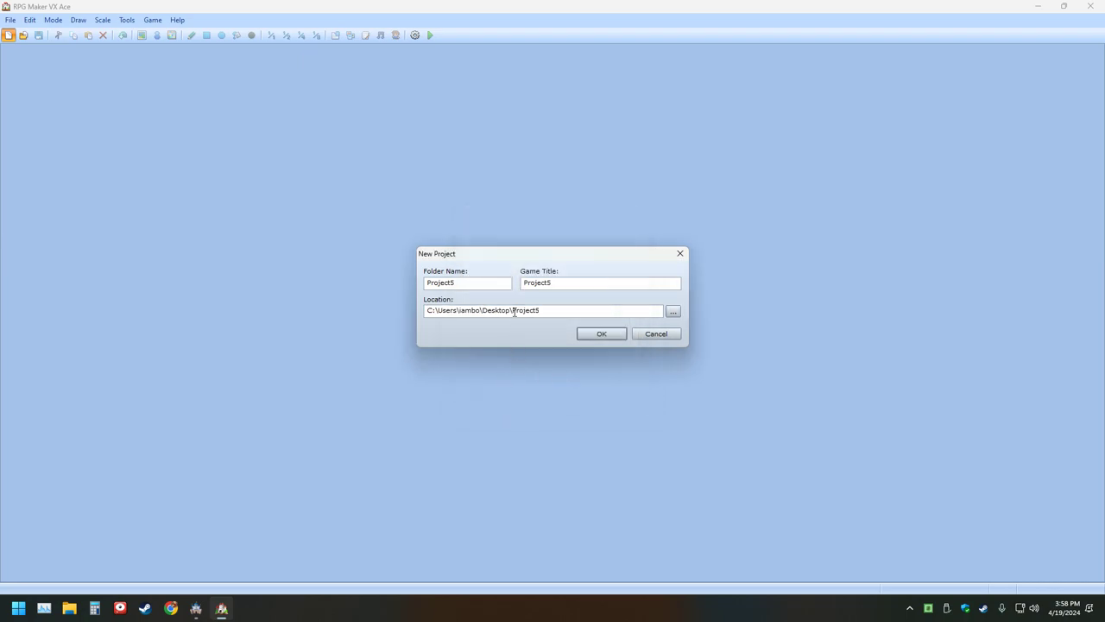
{"action": "left_click", "coordinate": [613, 337]}
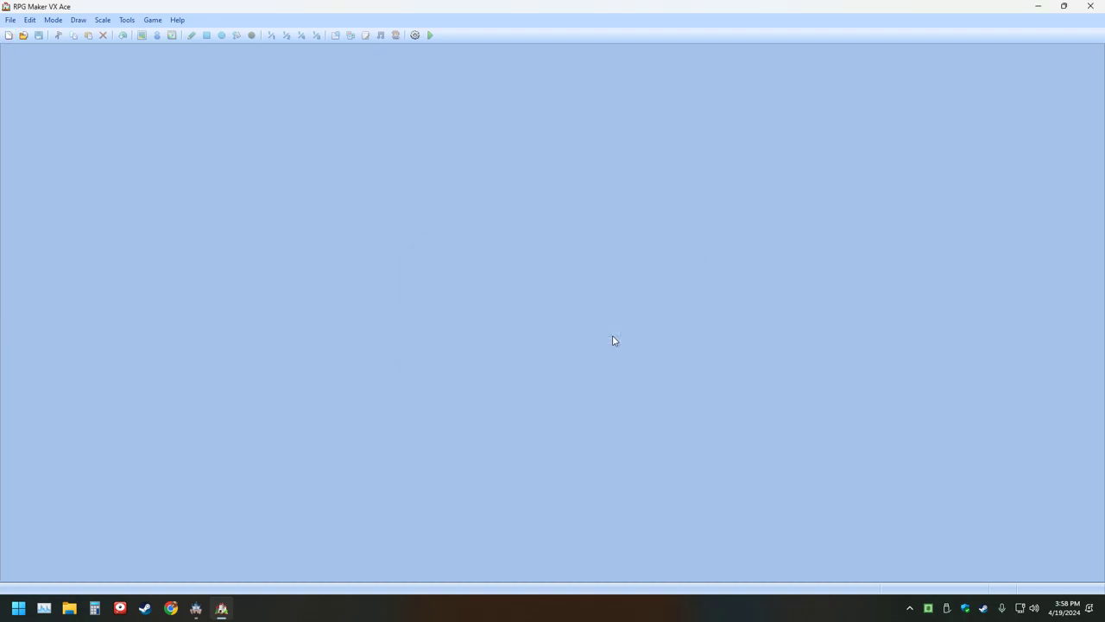
Step: Start a new project, set its location to the USB drive as E:\Project5, and create it
{"action": "left_click", "coordinate": [8, 35]}
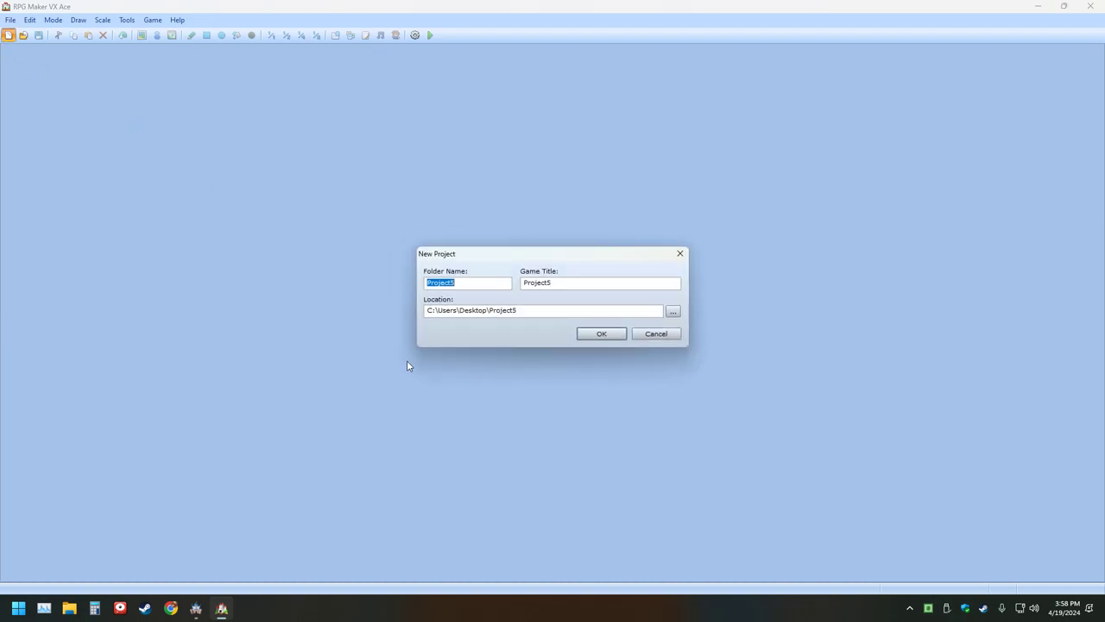
{"action": "left_click", "coordinate": [672, 311]}
{"action": "scroll", "coordinate": [515, 323], "scroll_direction": "up", "scroll_amount": 1}
{"action": "scroll", "coordinate": [516, 322], "scroll_direction": "down", "scroll_amount": 6}
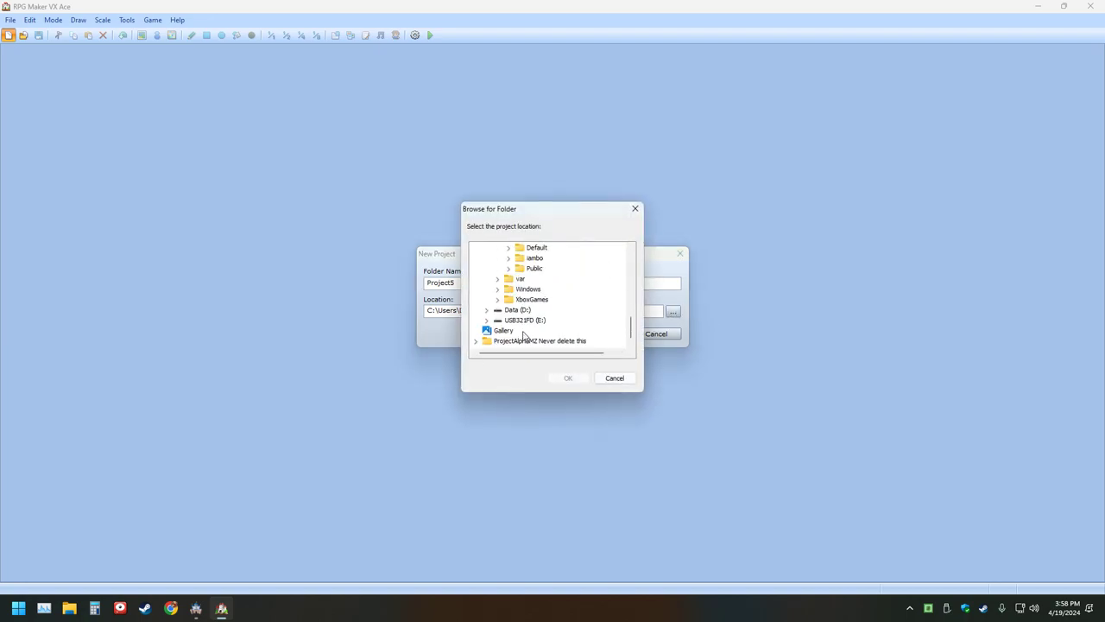
{"action": "scroll", "coordinate": [520, 334], "scroll_direction": "up", "scroll_amount": 4}
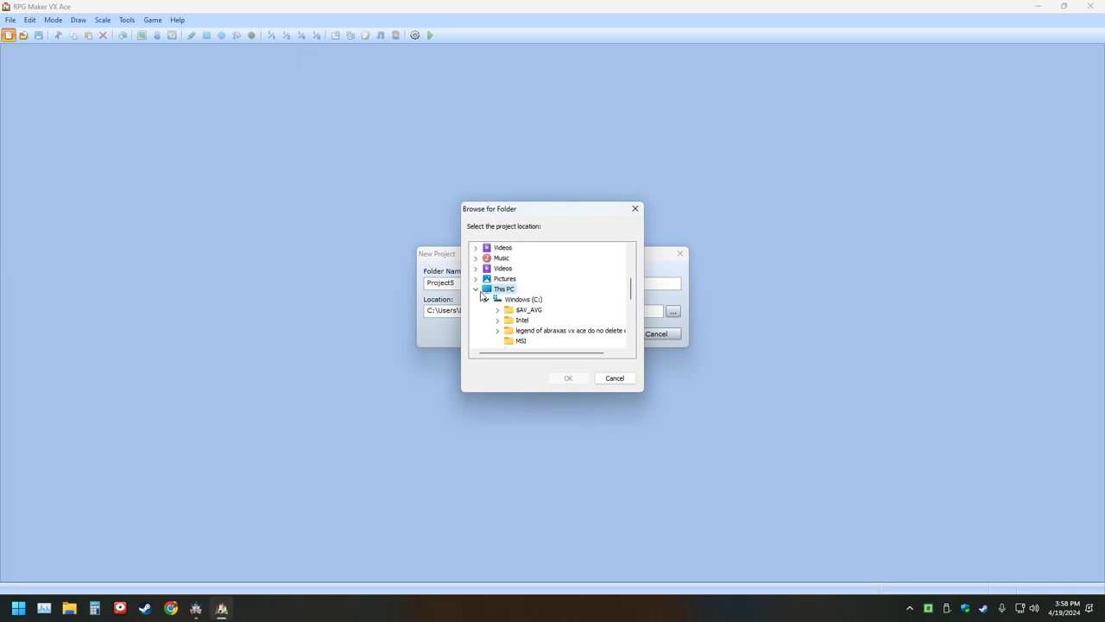
{"action": "scroll", "coordinate": [516, 318], "scroll_direction": "down", "scroll_amount": 3}
{"action": "scroll", "coordinate": [516, 318], "scroll_direction": "up", "scroll_amount": 6}
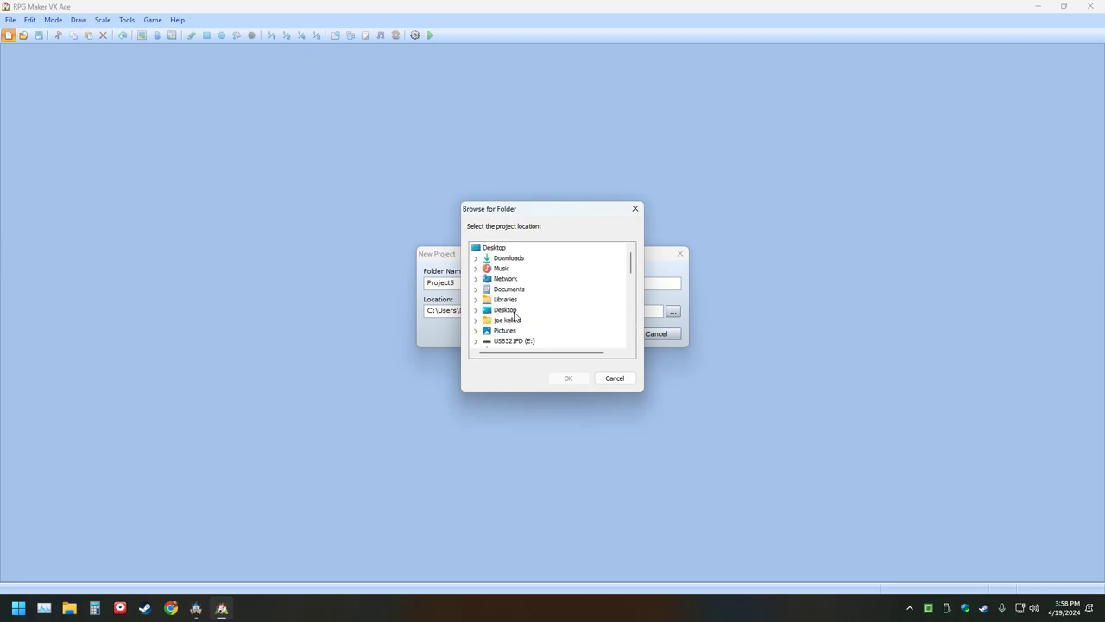
{"action": "left_click", "coordinate": [493, 249]}
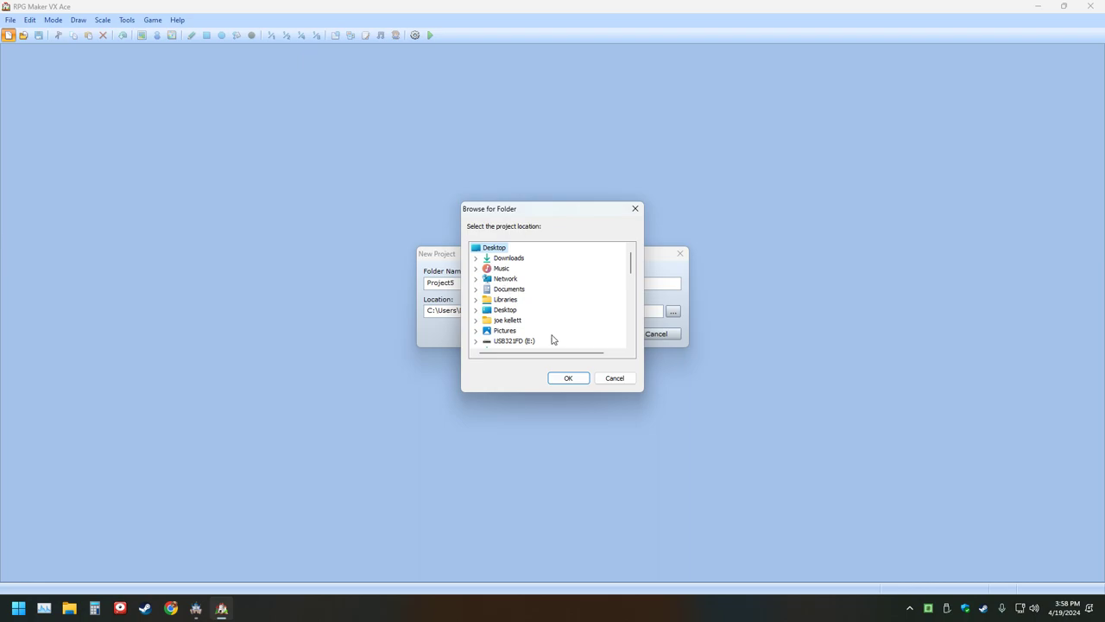
{"action": "left_click_drag", "start_coordinate": [633, 277], "coordinate": [634, 324]}
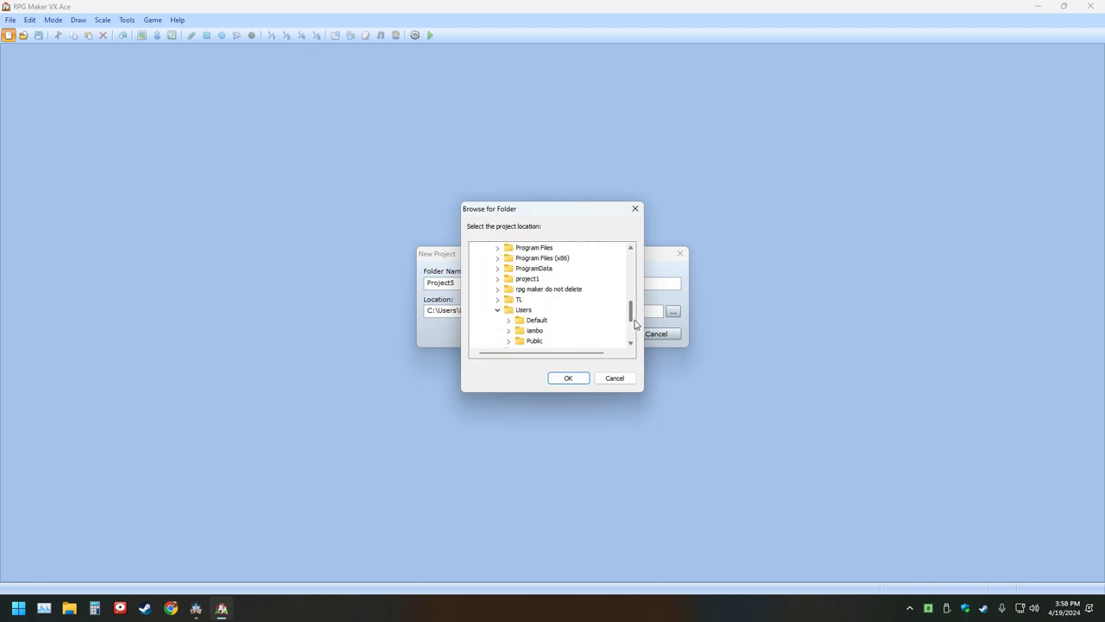
{"action": "left_click", "coordinate": [507, 330]}
{"action": "scroll", "coordinate": [531, 335], "scroll_direction": "down", "scroll_amount": 10}
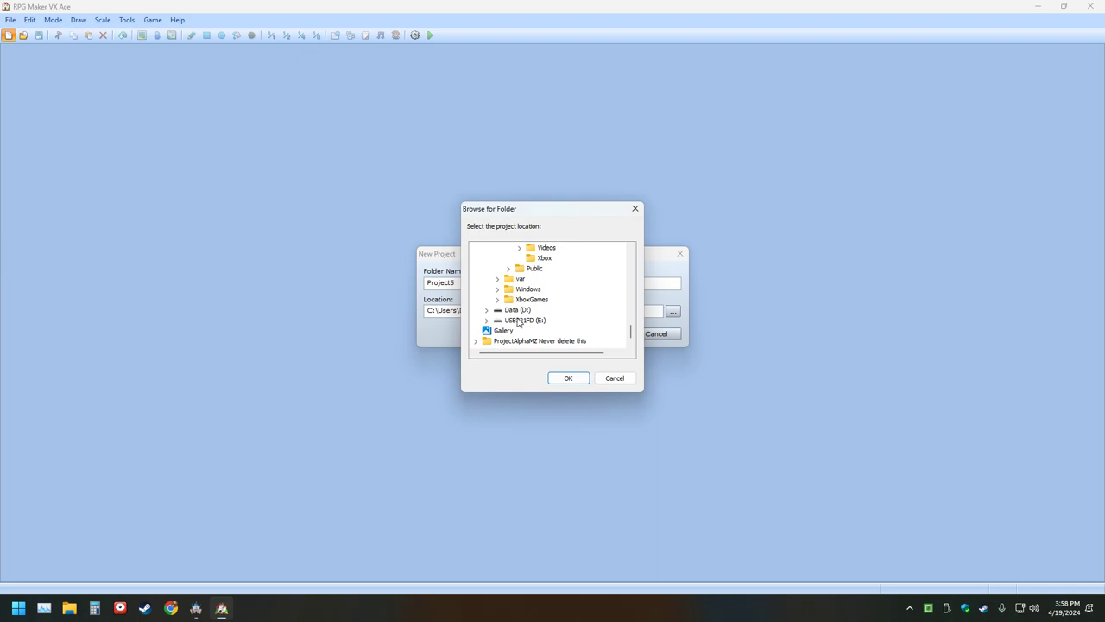
{"action": "double_click", "coordinate": [521, 320]}
{"action": "left_click", "coordinate": [563, 378]}
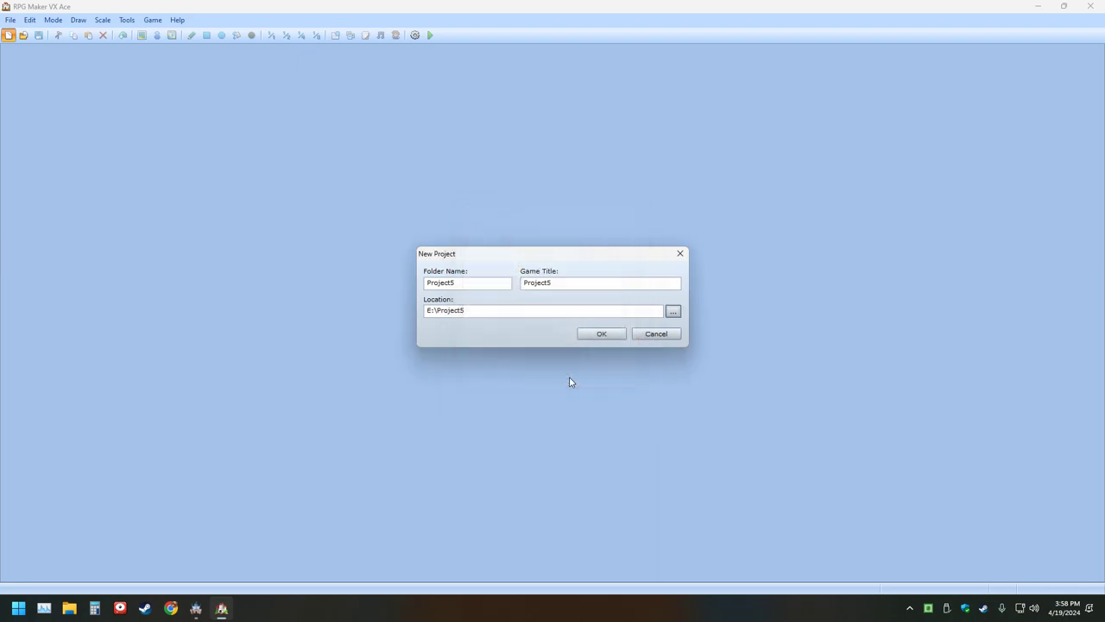
{"action": "left_click", "coordinate": [605, 335]}
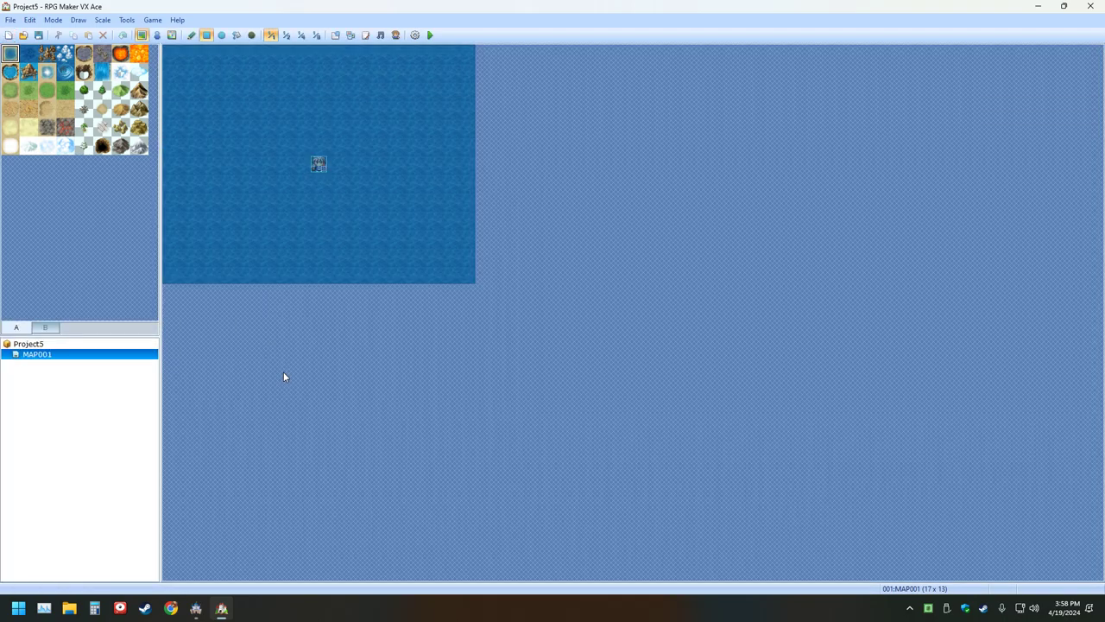
Step: Check the project manager, close it, and open the States section of the project's database
{"action": "left_click", "coordinate": [415, 35]}
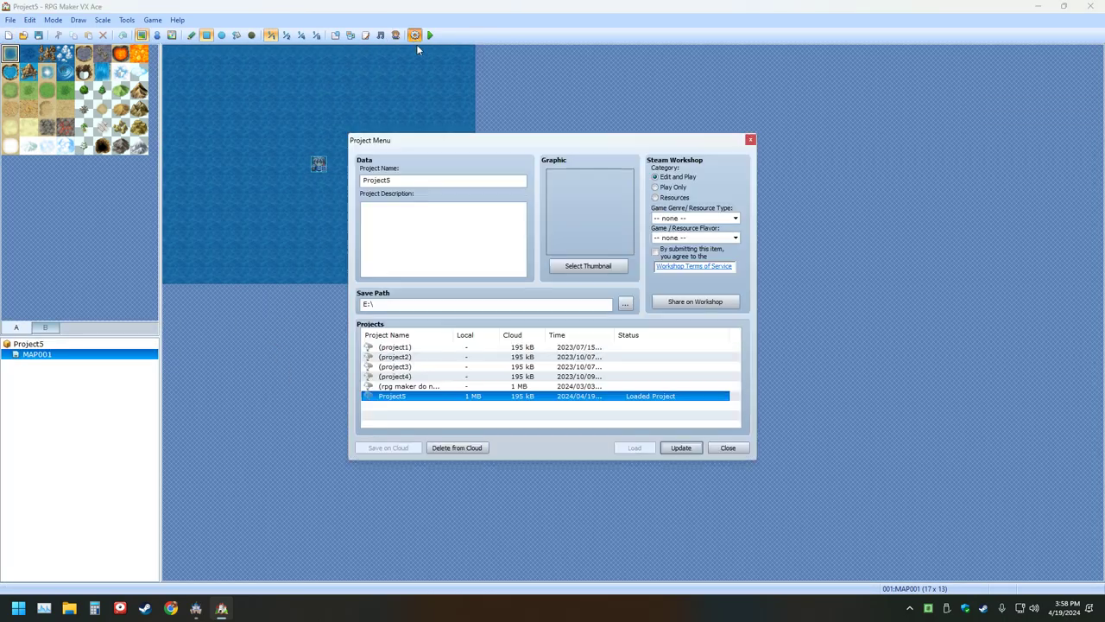
{"action": "left_click", "coordinate": [750, 140]}
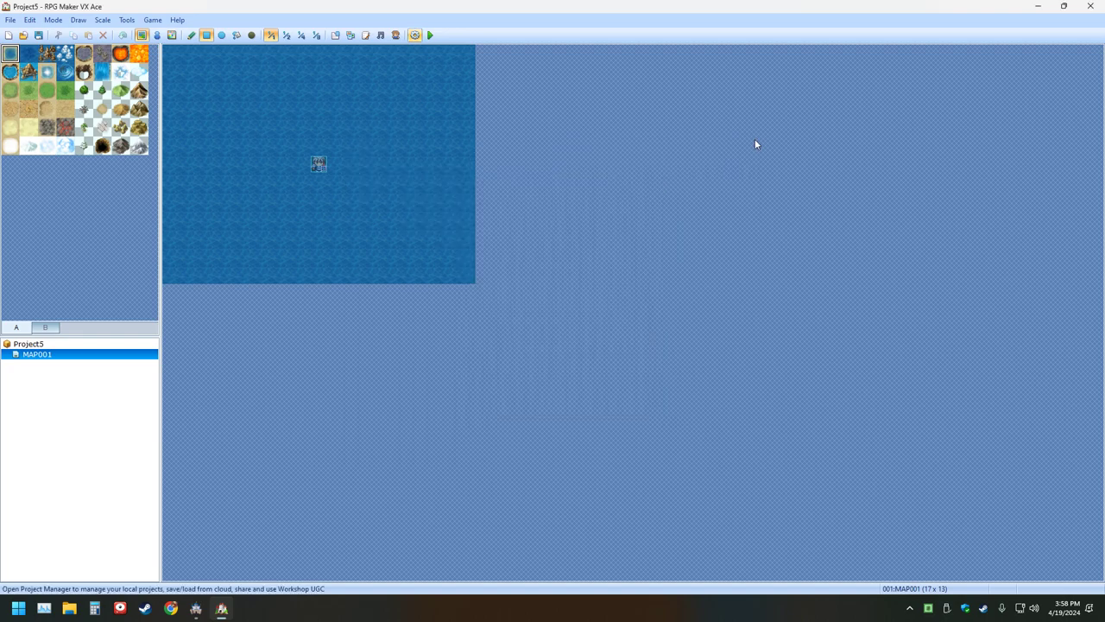
{"action": "left_click", "coordinate": [338, 40]}
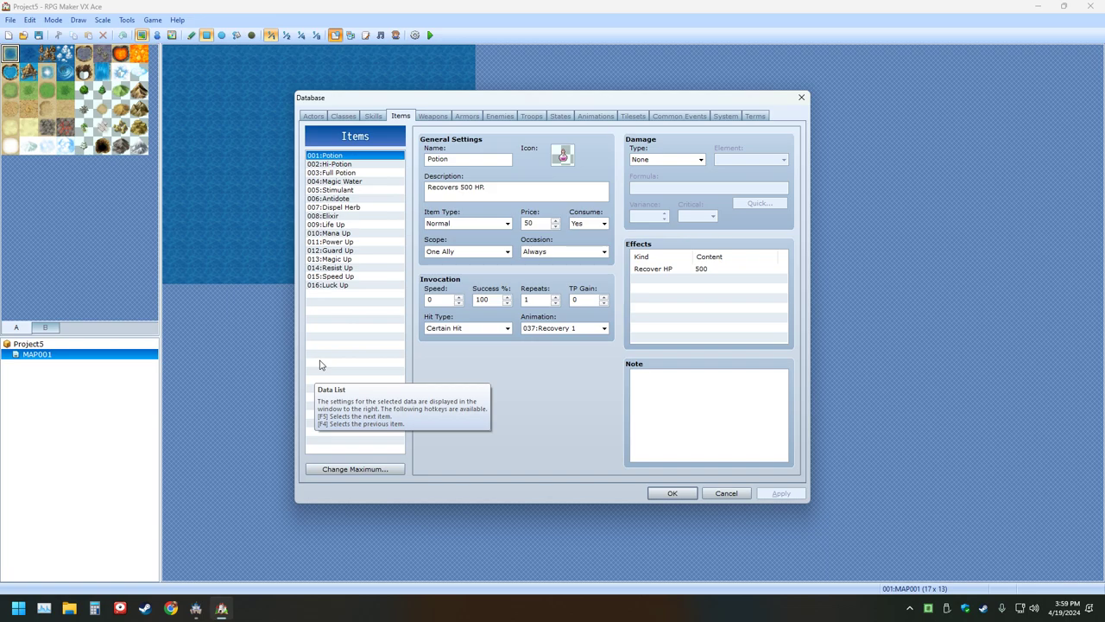
{"action": "left_click", "coordinate": [559, 118]}
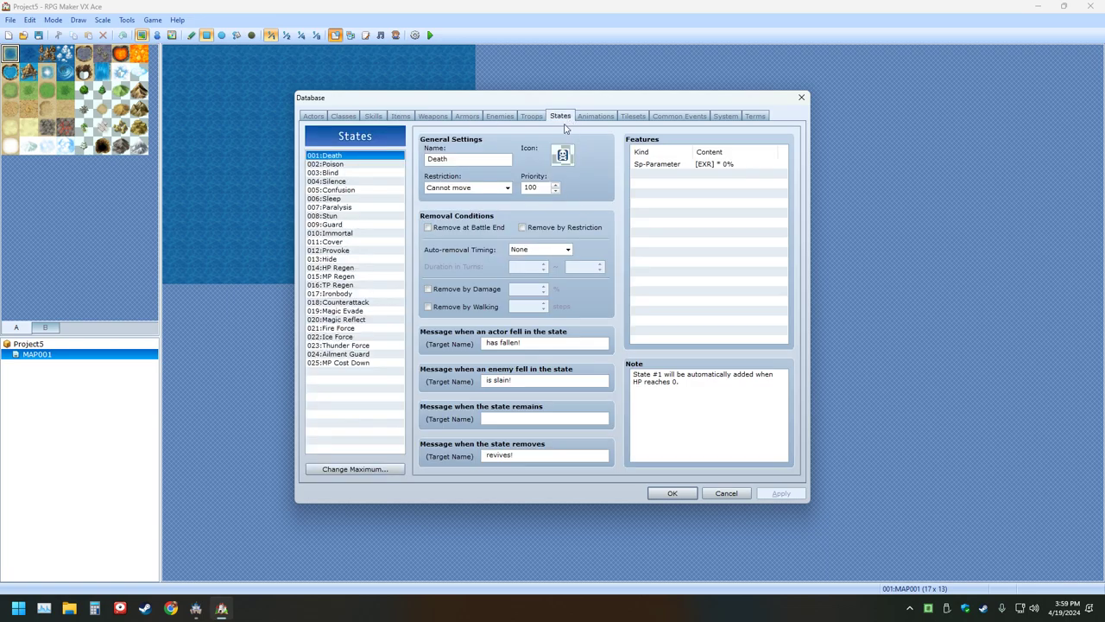
Step: Try a 1000% MMP parameter and a custom TGR Sp-Parameter percentage in a new feature of the Death state, and discard the feature
{"action": "double_click", "coordinate": [664, 179]}
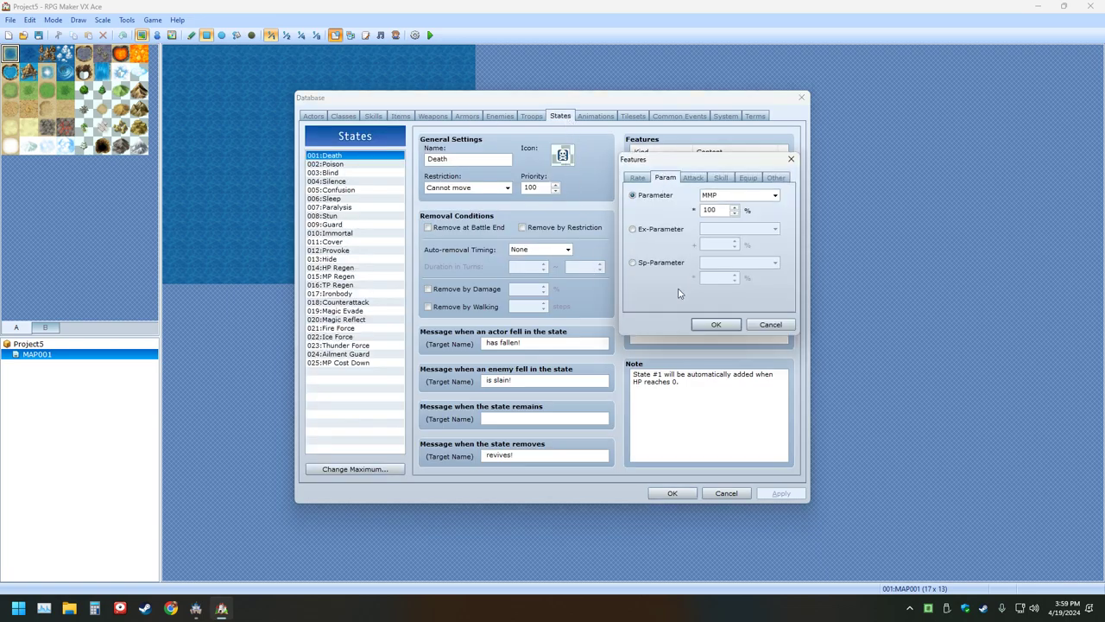
{"action": "double_click", "coordinate": [713, 209]}
{"action": "type", "text": "1000"}
{"action": "left_click", "coordinate": [671, 265]}
{"action": "double_click", "coordinate": [717, 277]}
{"action": "type", "text": "50"}
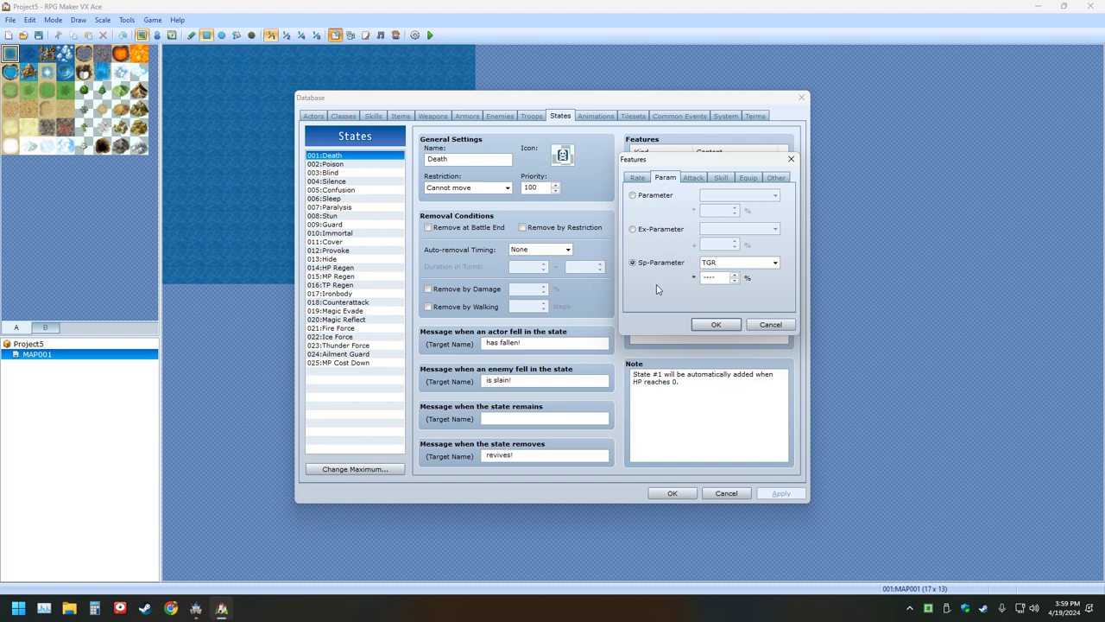
{"action": "type", "text": "0"}
{"action": "left_click", "coordinate": [782, 325]}
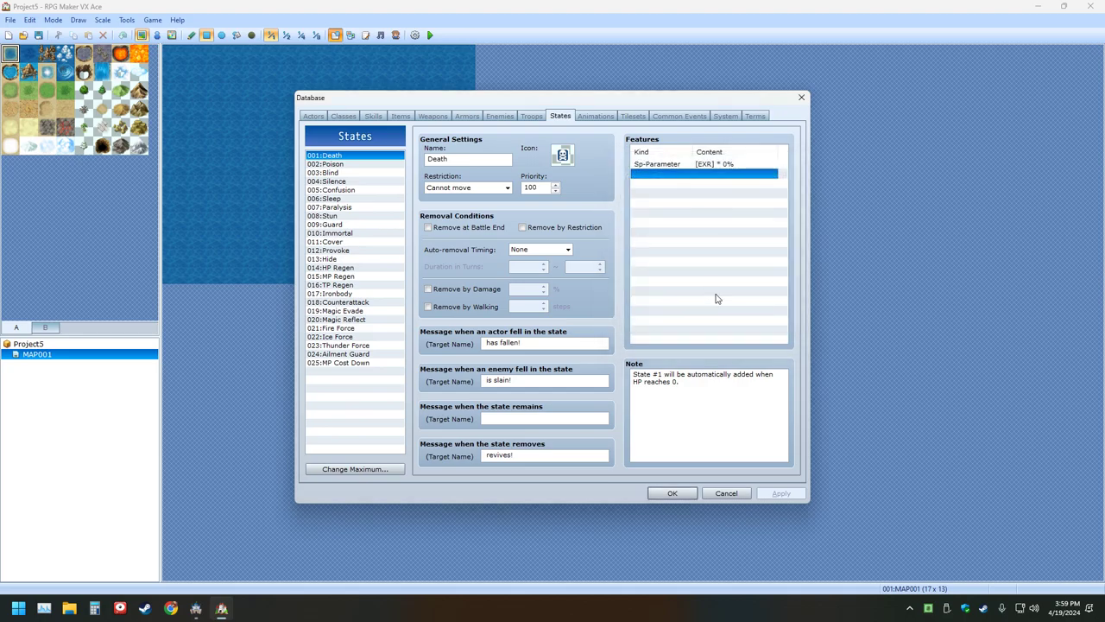
Step: Close the database and RPG Maker VX Ace, switch to RPG Maker MZ, and open its database
{"action": "left_click", "coordinate": [801, 97]}
{"action": "left_click", "coordinate": [1099, 11]}
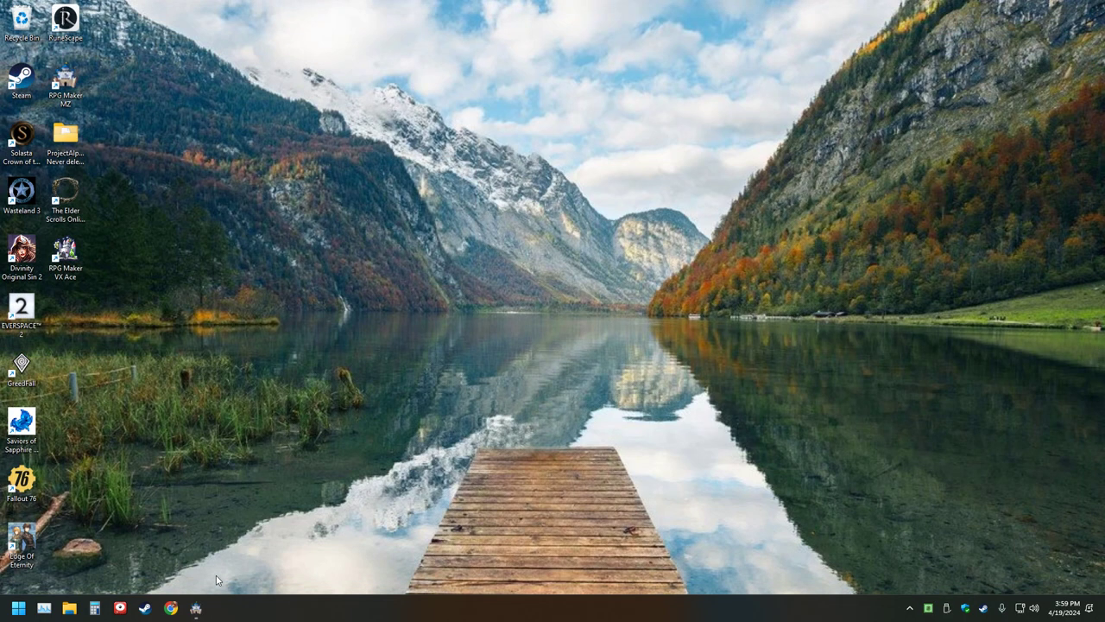
{"action": "left_click", "coordinate": [196, 610]}
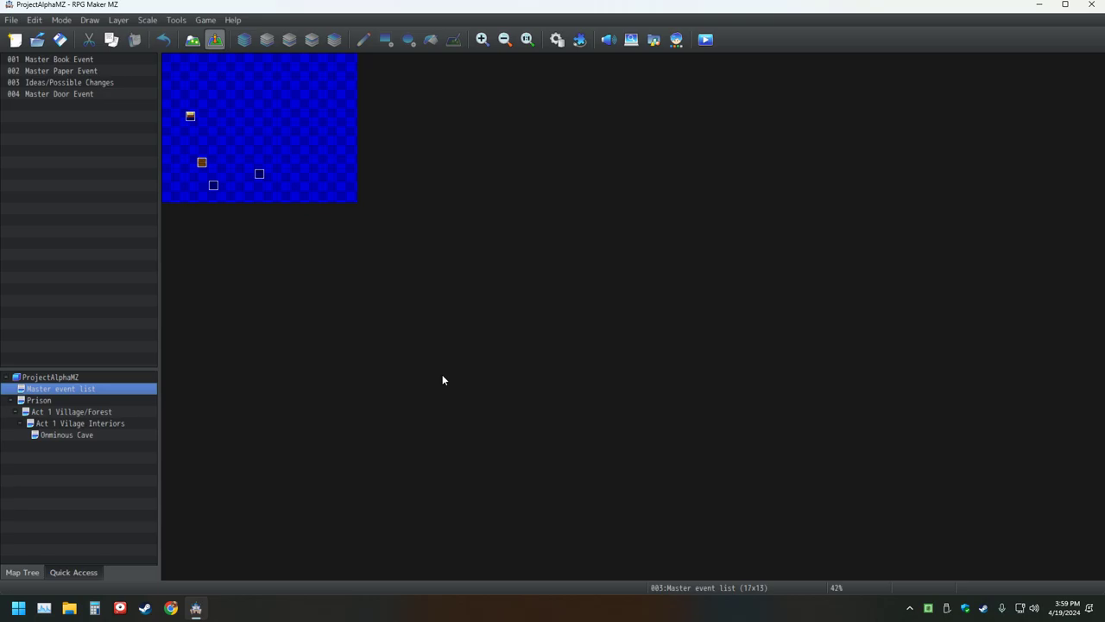
{"action": "left_click", "coordinate": [557, 39]}
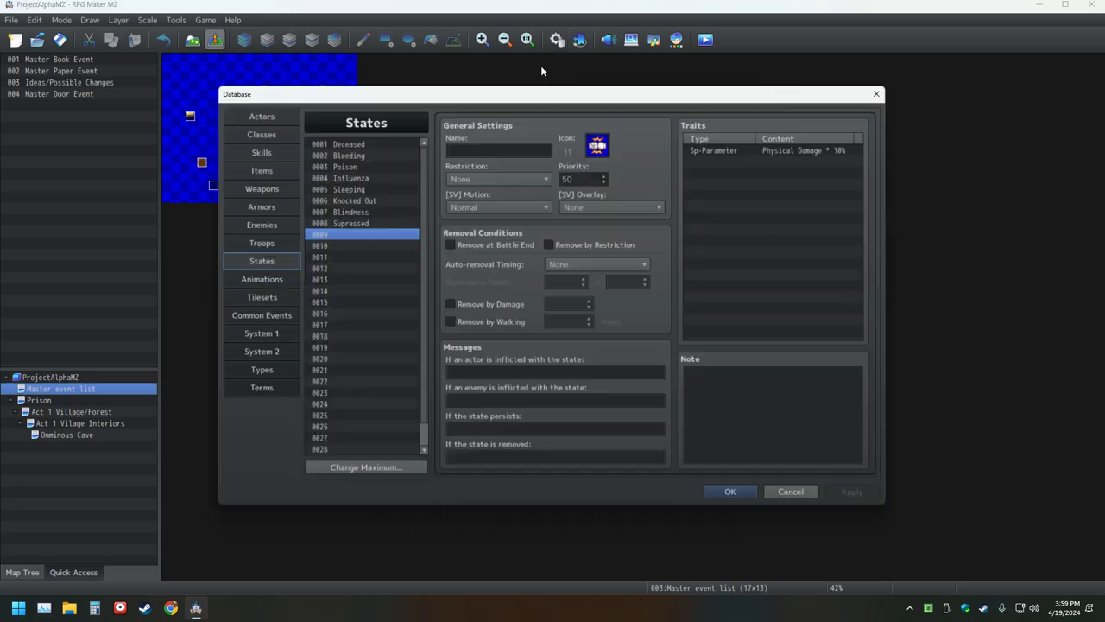
Step: Examine the percentage fields for Attack and Physical Damage in state 0009's trait, clearing each value, and view the Sp-Parameter options
{"action": "double_click", "coordinate": [730, 149]}
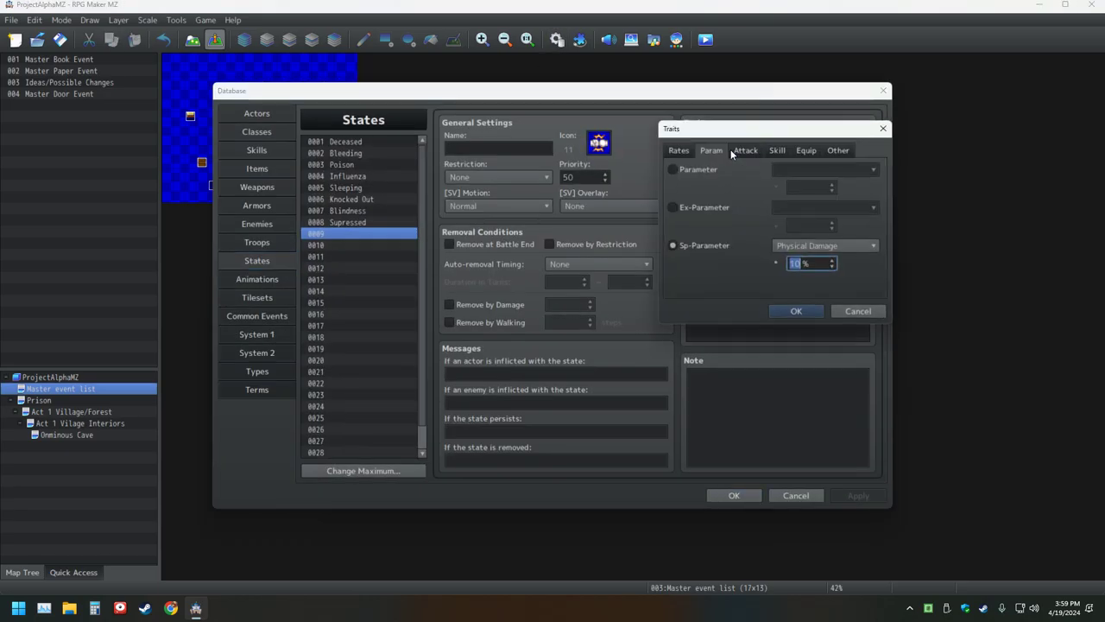
{"action": "left_click", "coordinate": [697, 168]}
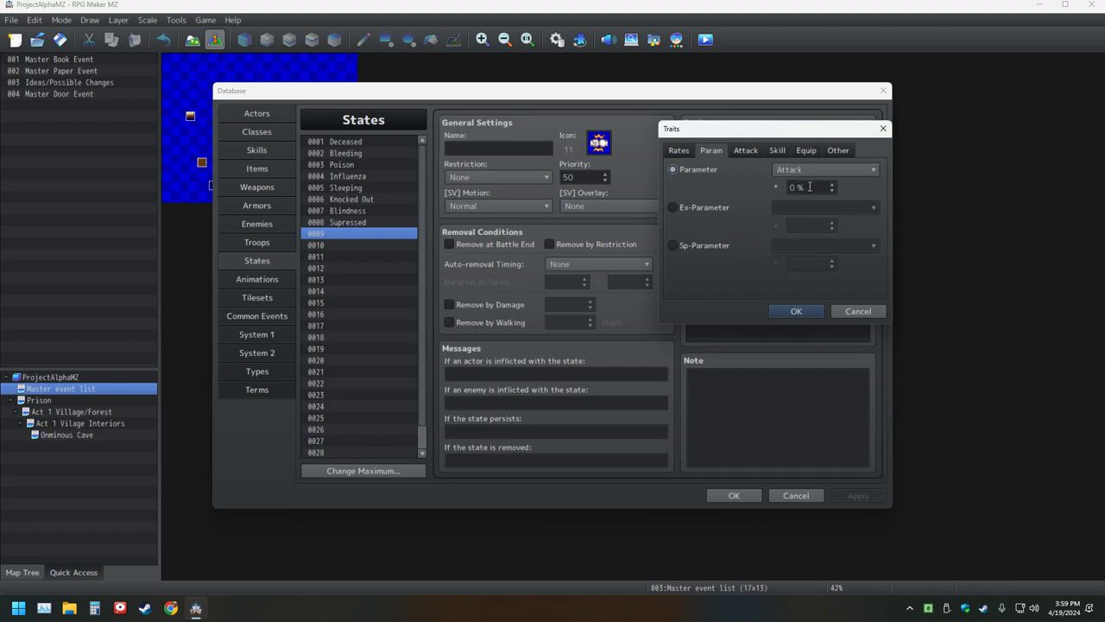
{"action": "left_click", "coordinate": [810, 186]}
{"action": "key", "text": "BackSpace"}
{"action": "left_click", "coordinate": [723, 247]}
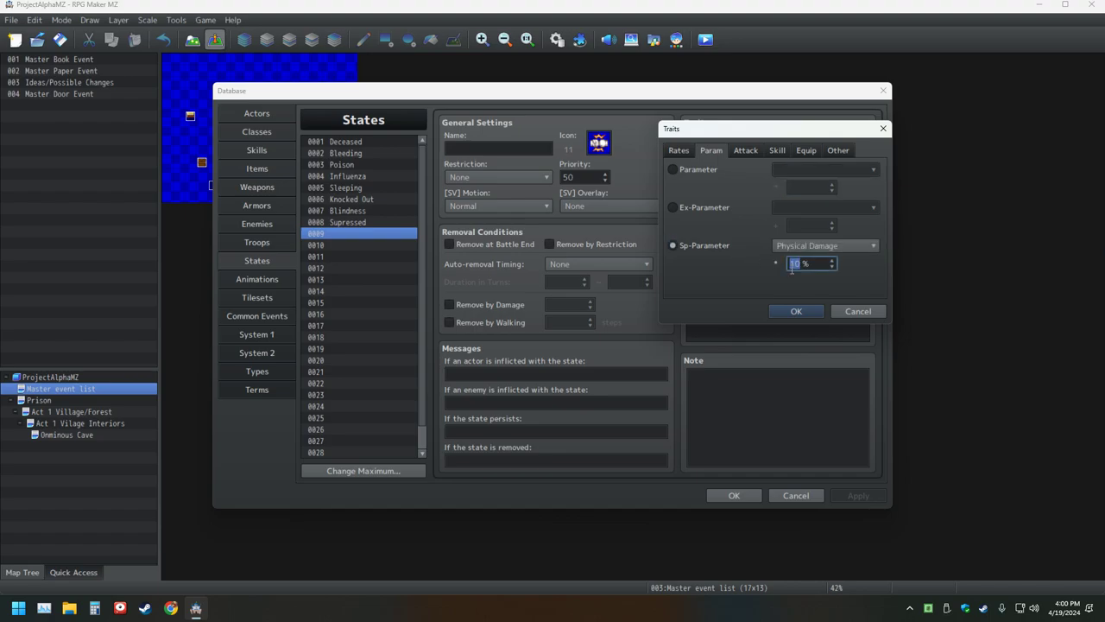
{"action": "key", "text": "BackSpace"}
{"action": "left_click", "coordinate": [858, 246]}
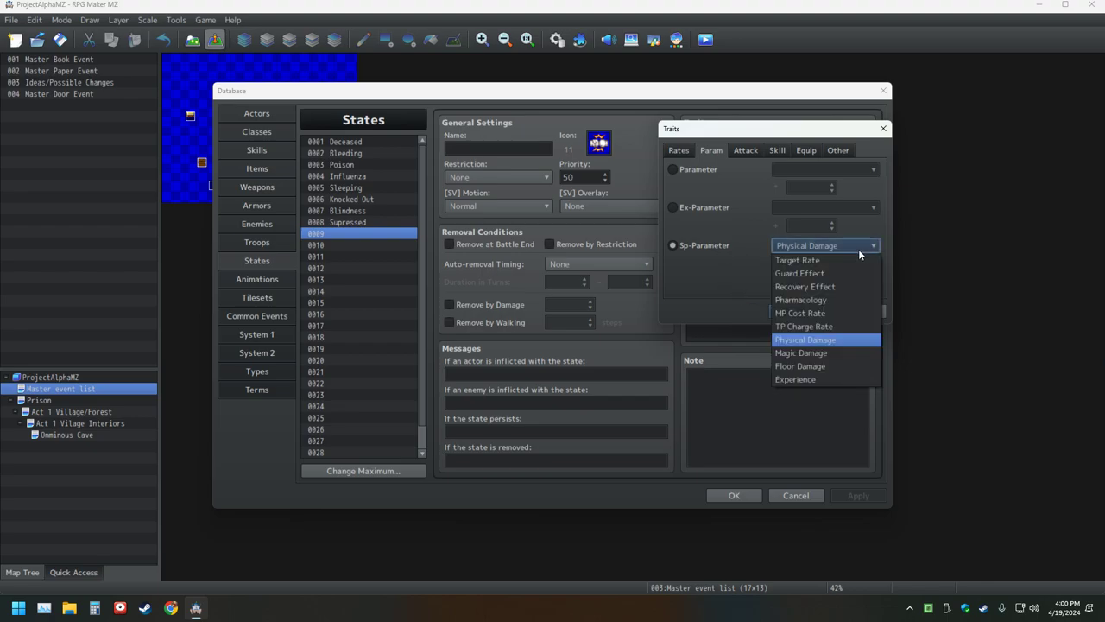
{"action": "left_click", "coordinate": [684, 280]}
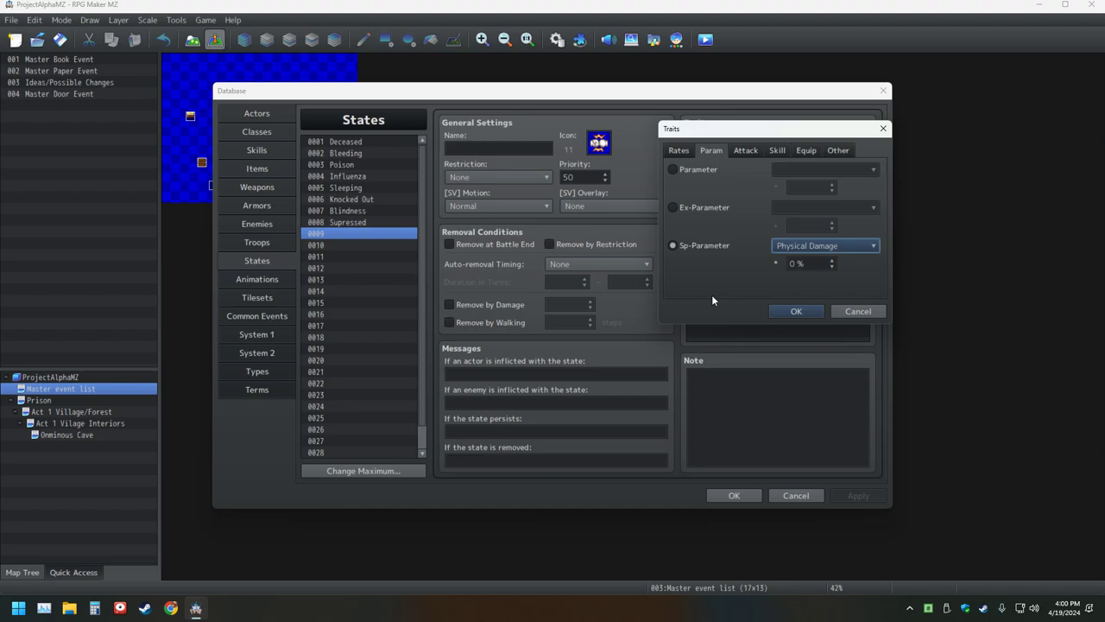
Step: Review the trait's attack settings, the Physical element rate and the Attack parameter, and cancel the trait edit
{"action": "left_click", "coordinate": [746, 151]}
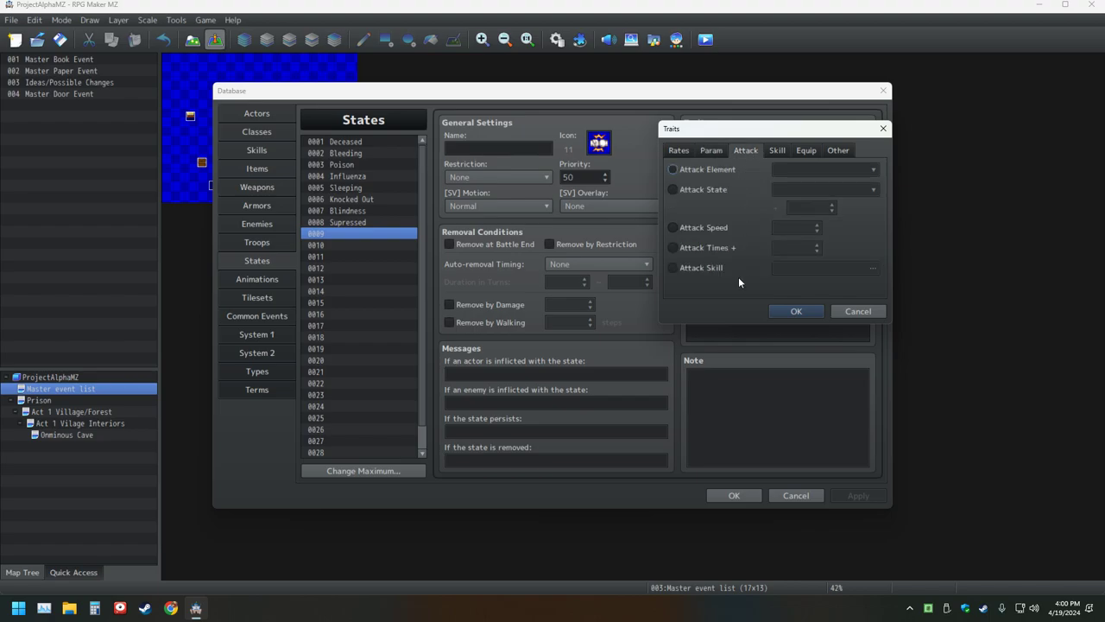
{"action": "left_click", "coordinate": [679, 152]}
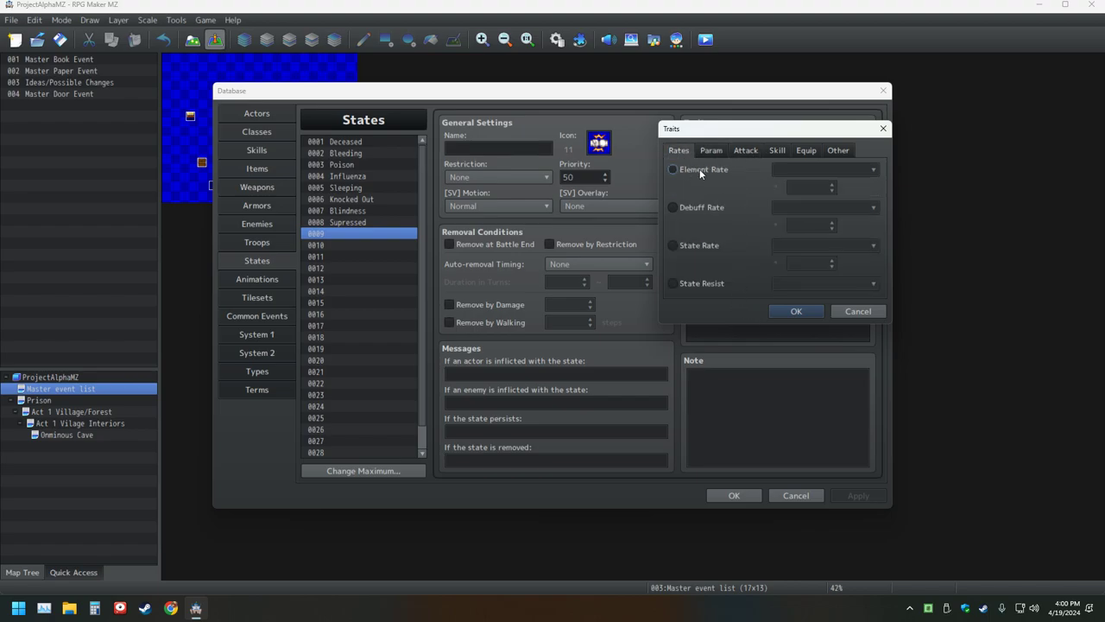
{"action": "left_click", "coordinate": [699, 169]}
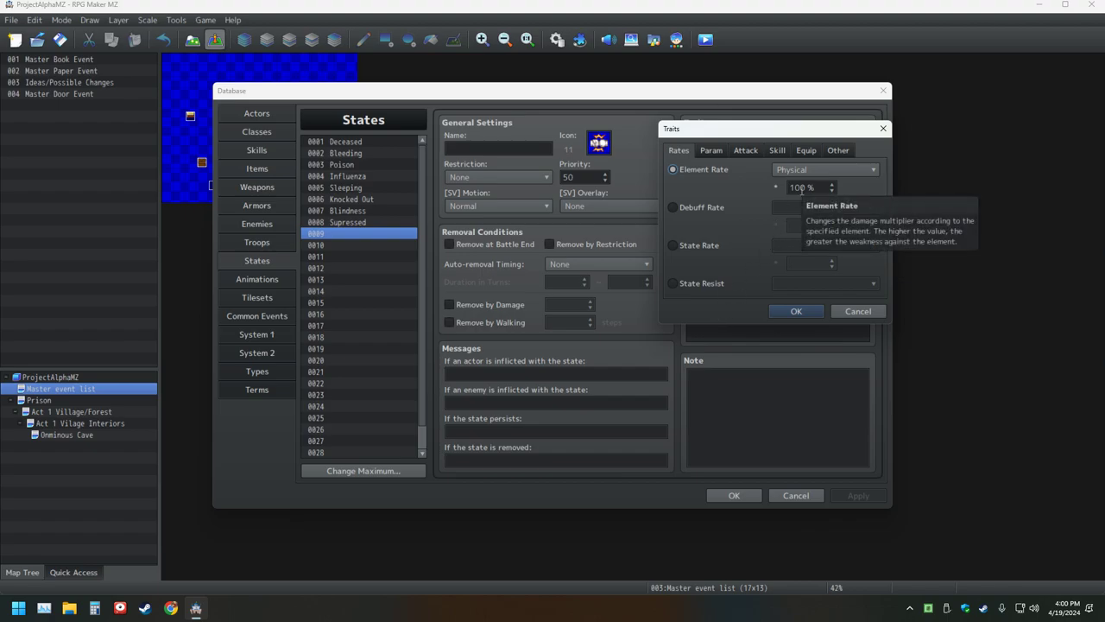
{"action": "left_click", "coordinate": [710, 153]}
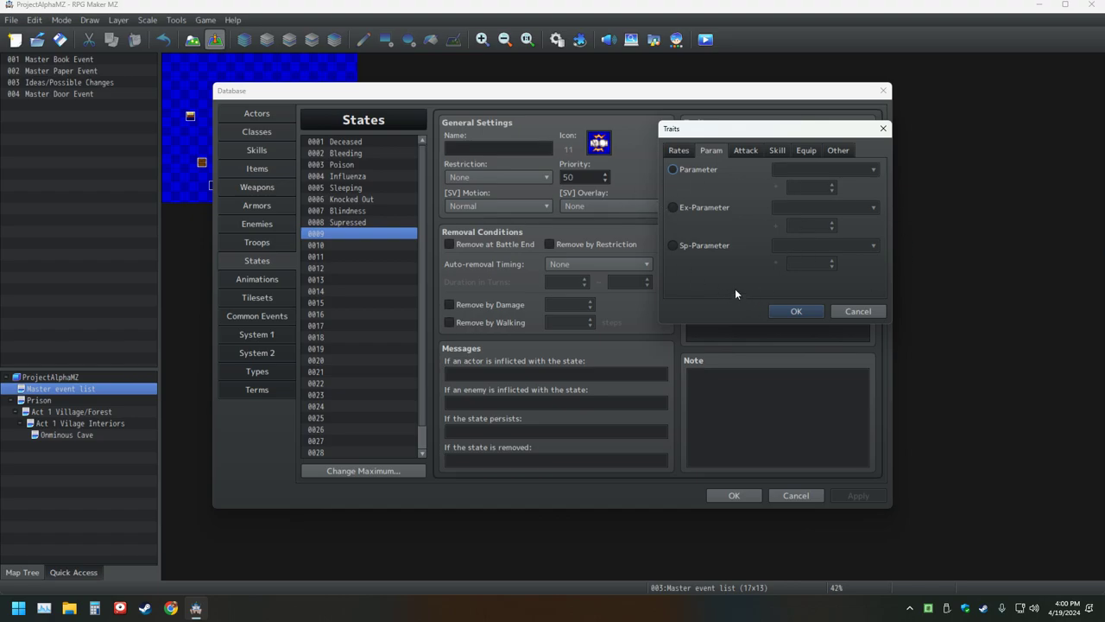
{"action": "left_click", "coordinate": [682, 169]}
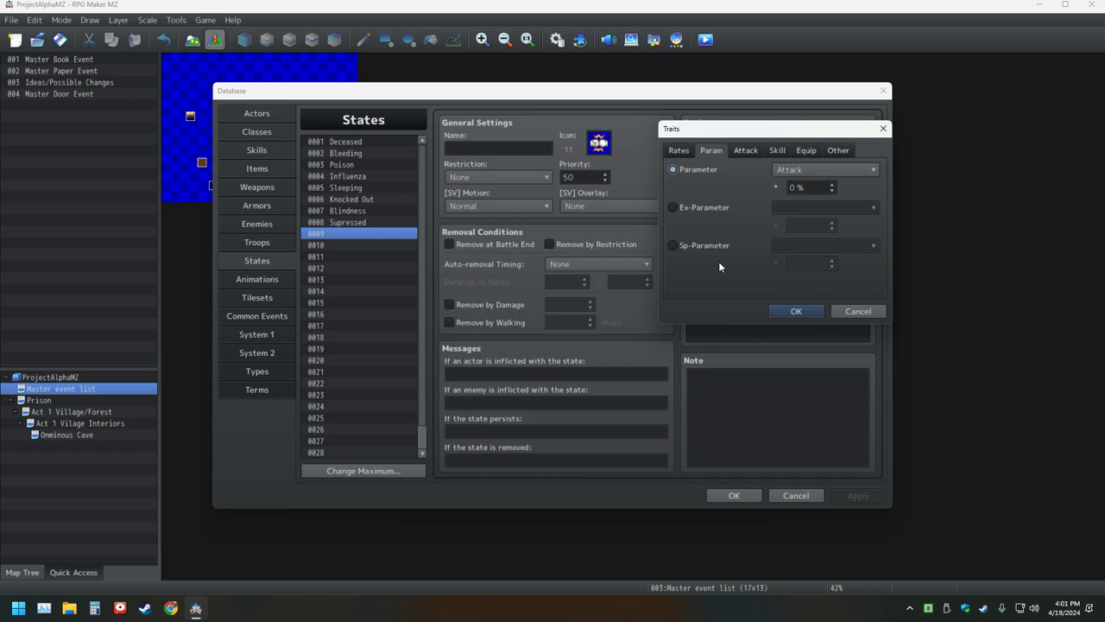
{"action": "left_click", "coordinate": [874, 314]}
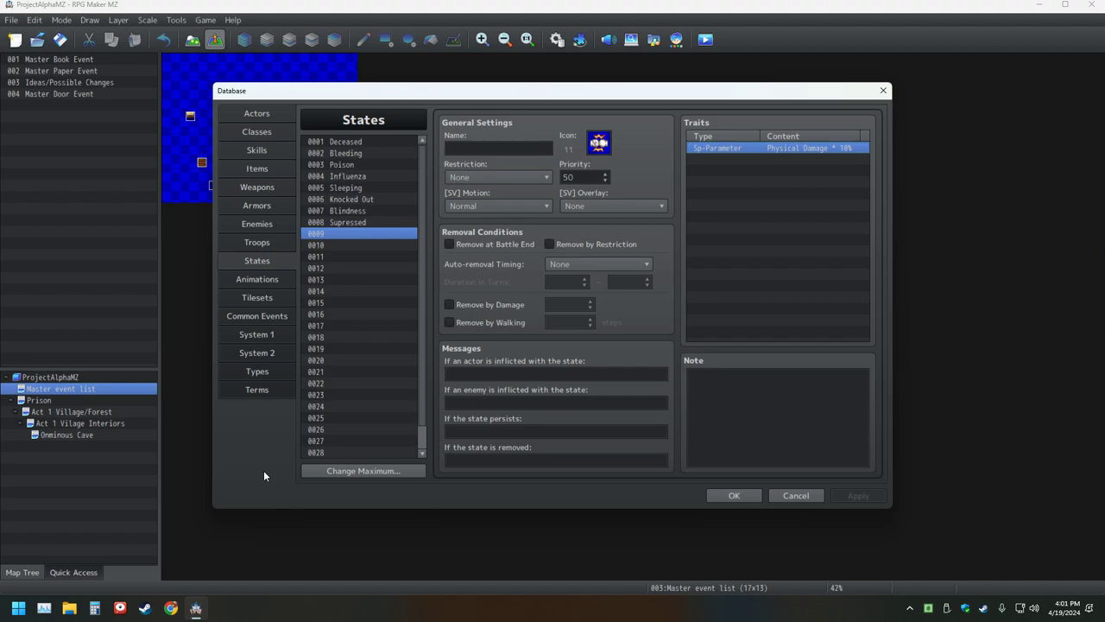
Step: Reopen state 0009's Physical Damage trait, try 446355 as its percentage, and clear the entry
{"action": "double_click", "coordinate": [725, 148]}
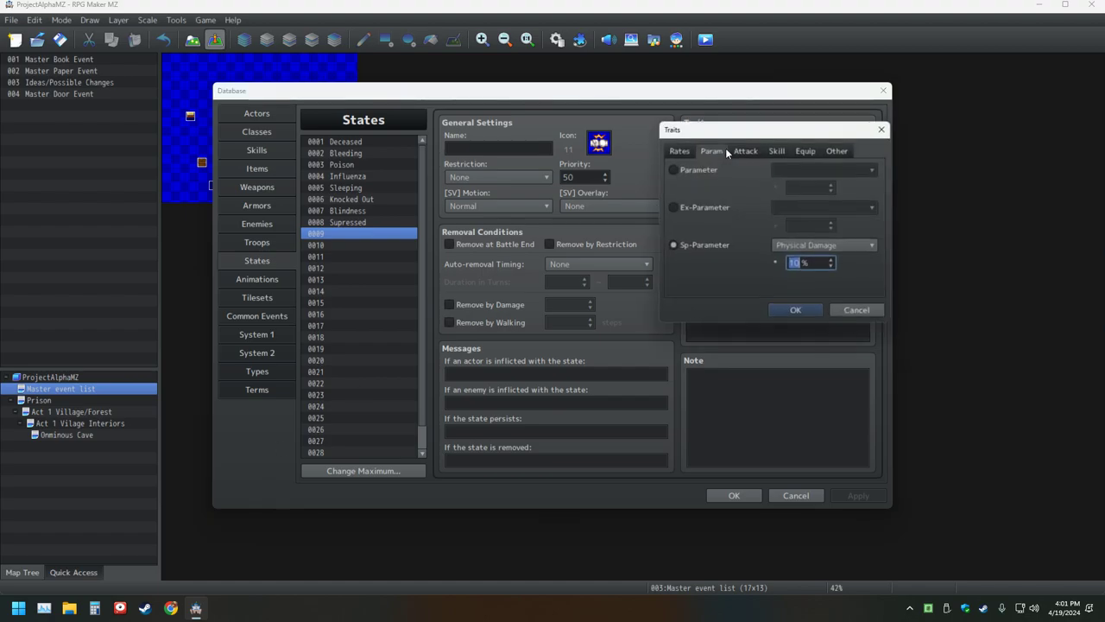
{"action": "key", "text": "BackSpace"}
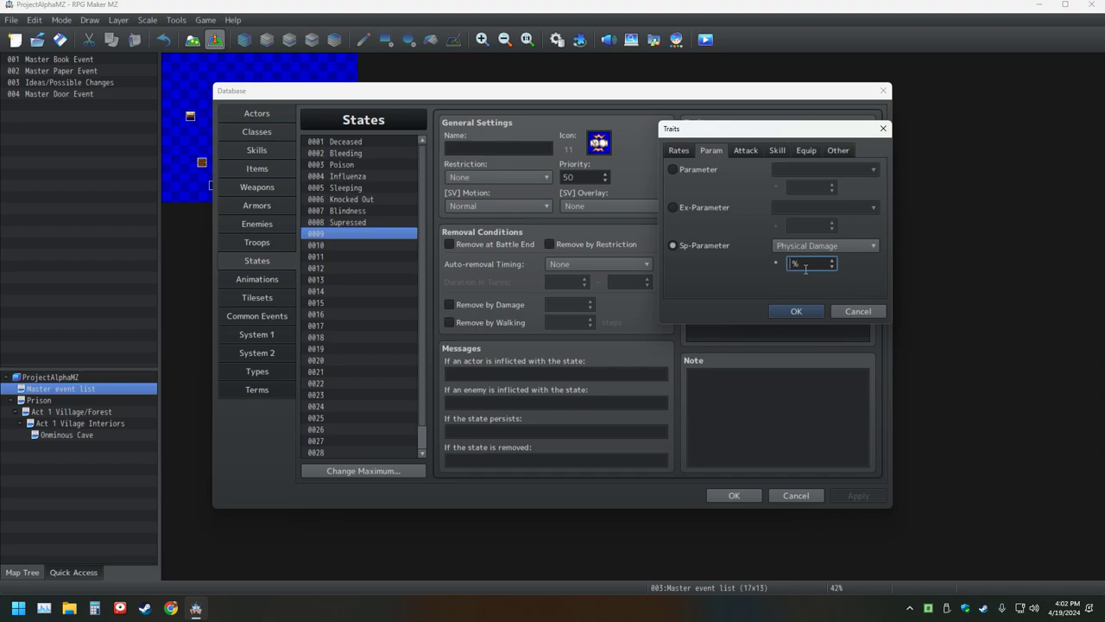
{"action": "type", "text": "446355"}
{"action": "key", "text": "BackSpace"}
{"action": "key", "text": "BackSpace"}
{"action": "key", "text": "BackSpace"}
{"action": "key", "text": "BackSpace"}
{"action": "key", "text": "BackSpace"}
{"action": "key", "text": "BackSpace"}
Step: Review the options offered for the trait's Sp-Parameter and Ex-Parameter
{"action": "left_click", "coordinate": [846, 243]}
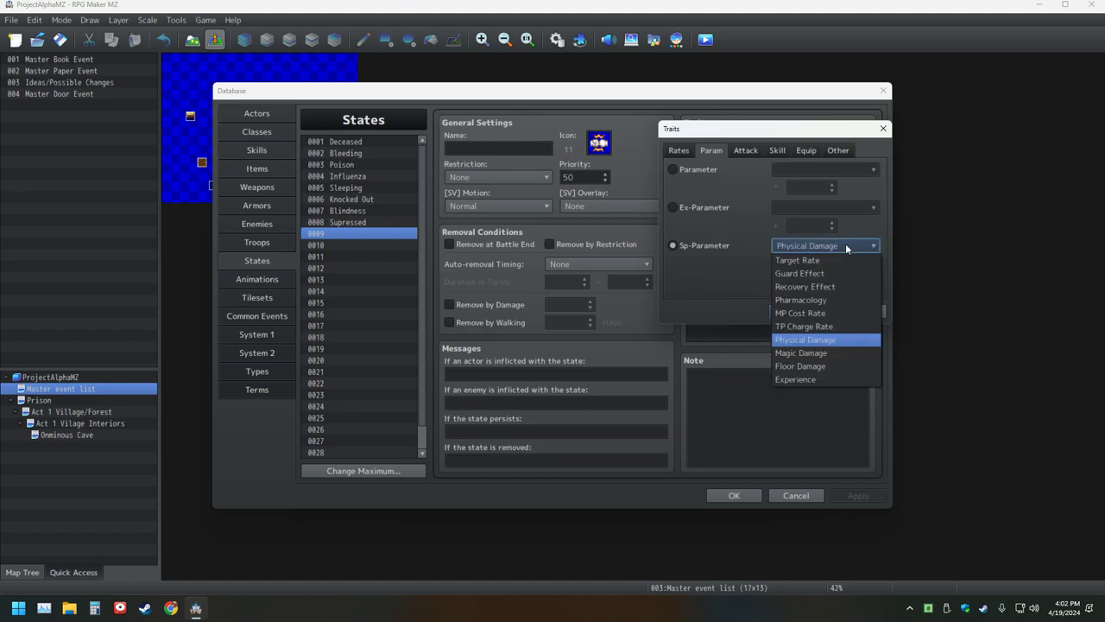
{"action": "left_click", "coordinate": [727, 286]}
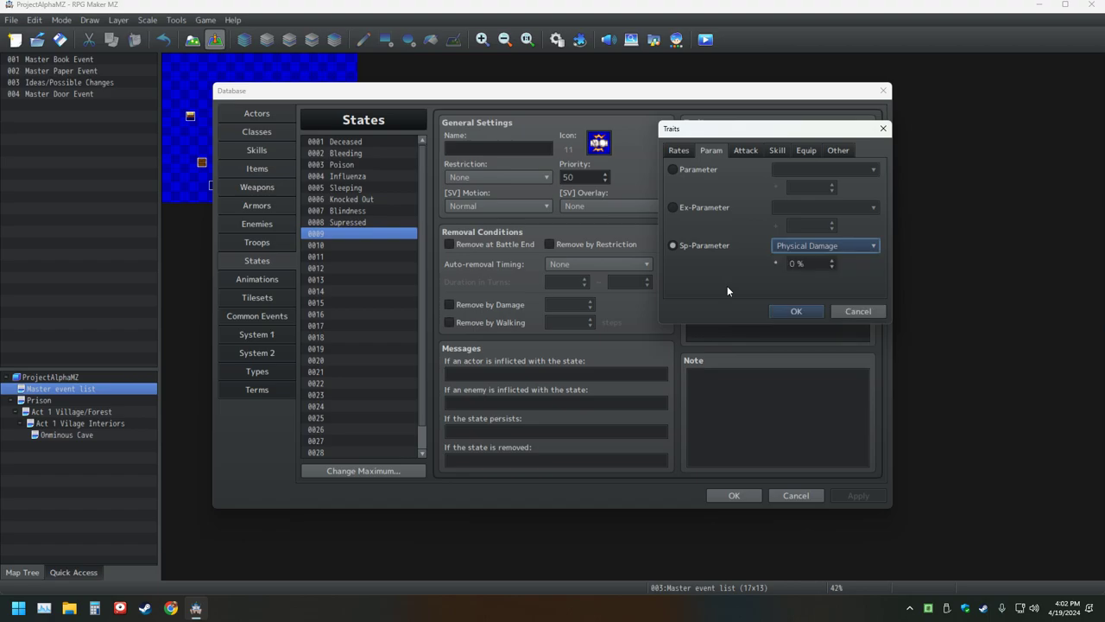
{"action": "left_click", "coordinate": [708, 208]}
{"action": "left_click", "coordinate": [836, 209]}
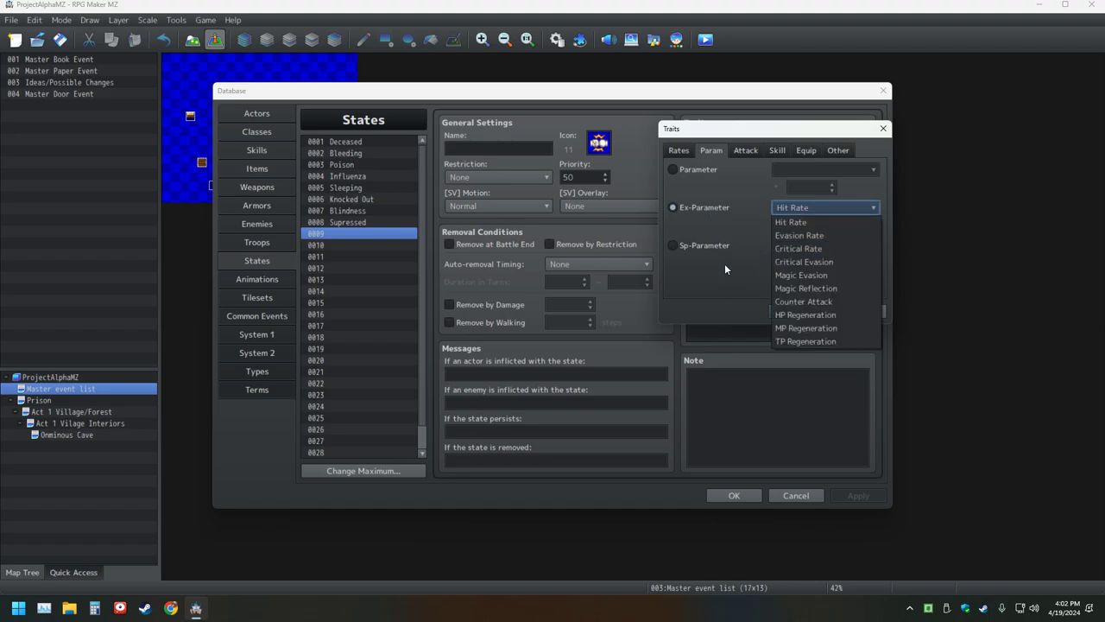
Step: Check the trait's Parameter setting for Attack in state 0009 and cancel the trait edit
{"action": "left_click", "coordinate": [718, 291]}
{"action": "left_click", "coordinate": [693, 170]}
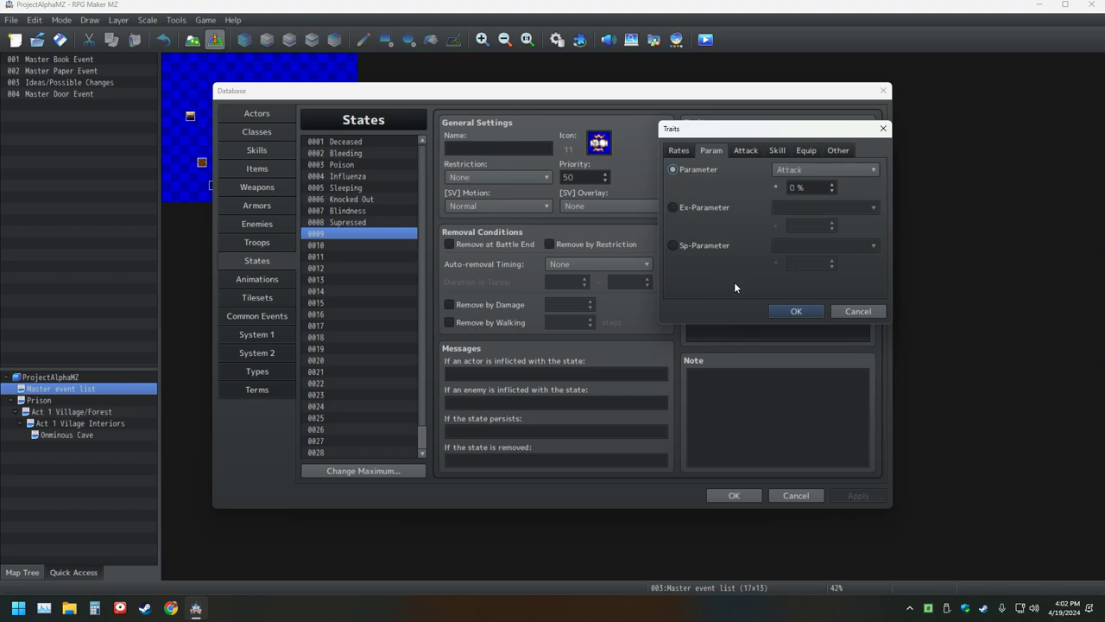
{"action": "left_click", "coordinate": [872, 310]}
Step: Review the Recover, Param and Other options for a new effect on the Tear Of The Gods item, and cancel without adding it
{"action": "left_click", "coordinate": [261, 170]}
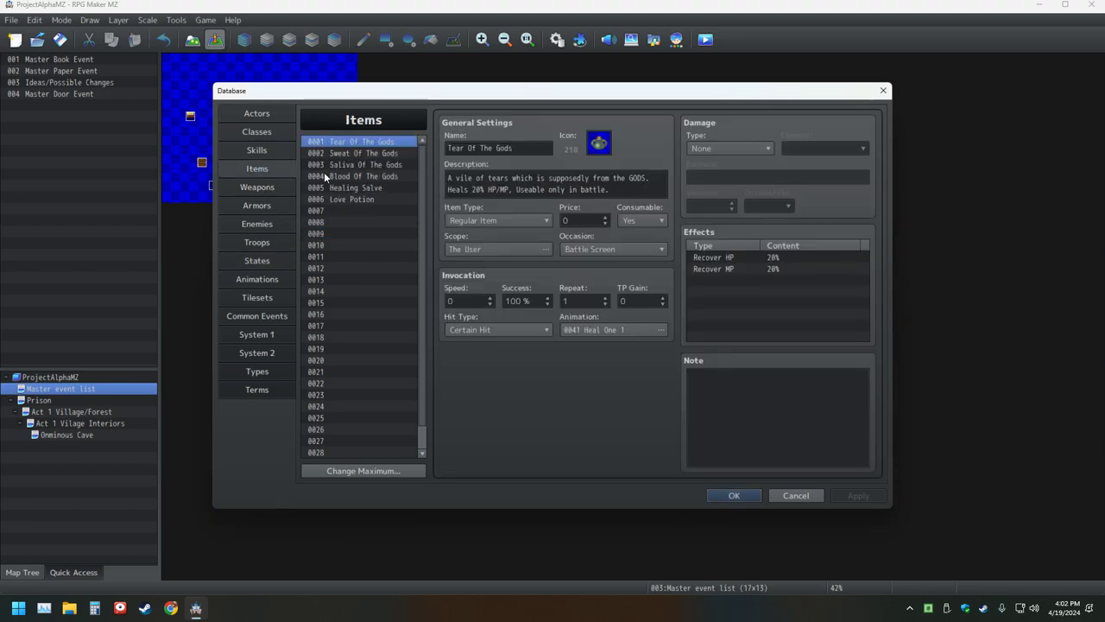
{"action": "double_click", "coordinate": [706, 285]}
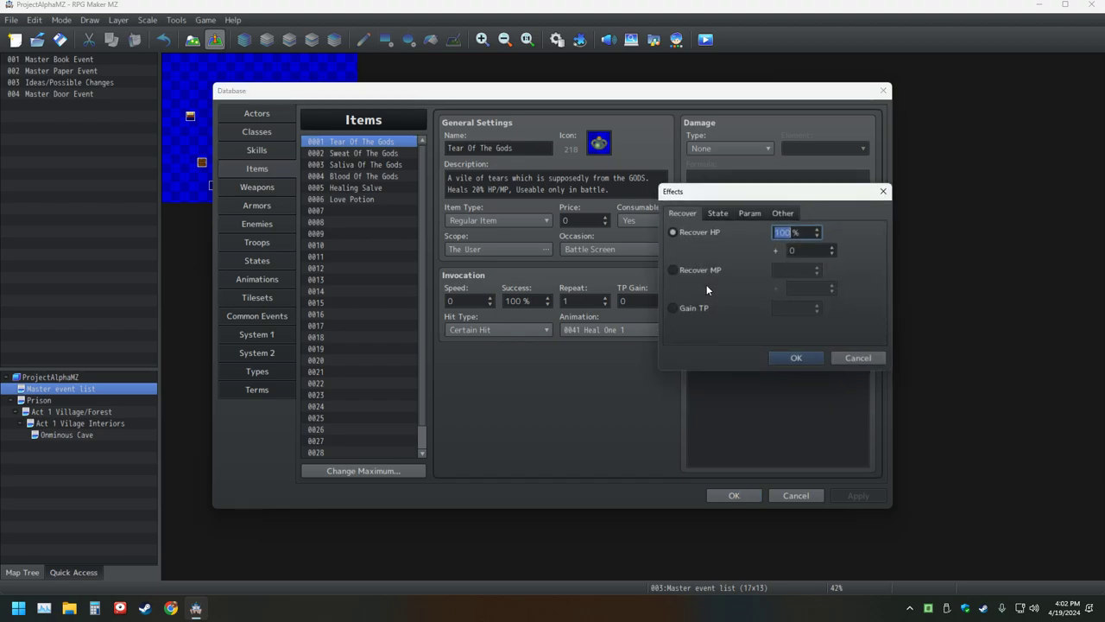
{"action": "left_click", "coordinate": [729, 213]}
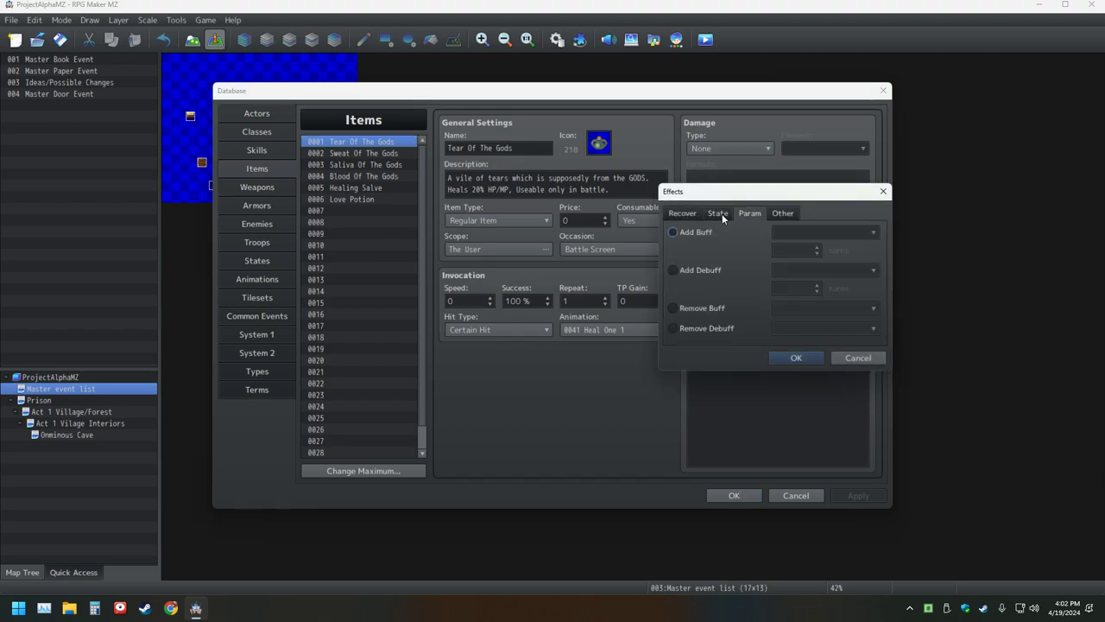
{"action": "left_click", "coordinate": [674, 215]}
{"action": "left_click", "coordinate": [783, 213]}
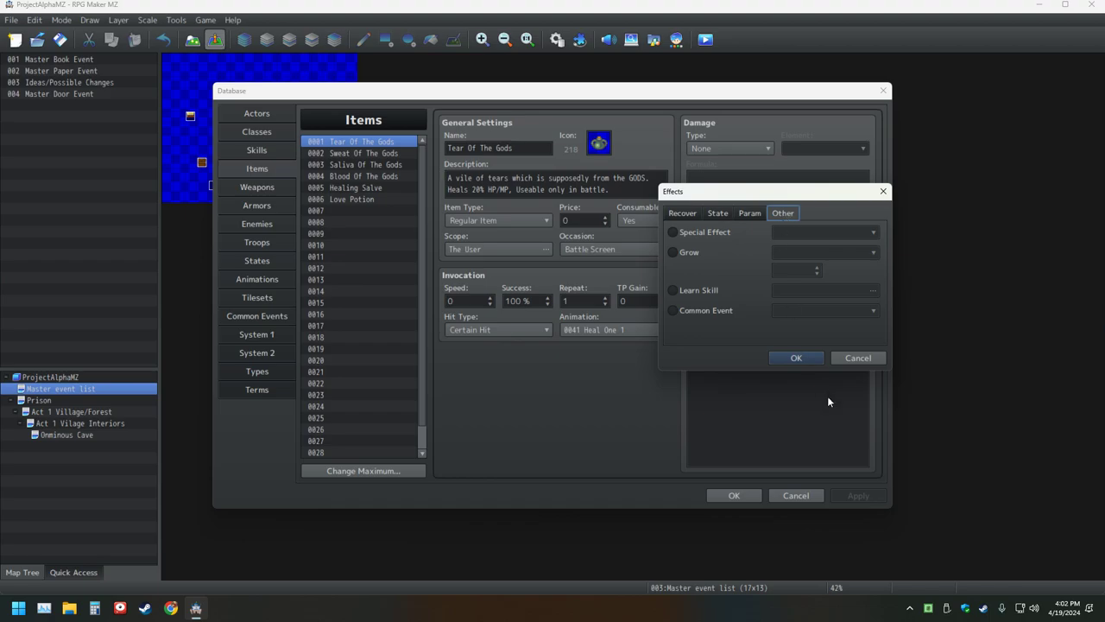
{"action": "left_click", "coordinate": [857, 358]}
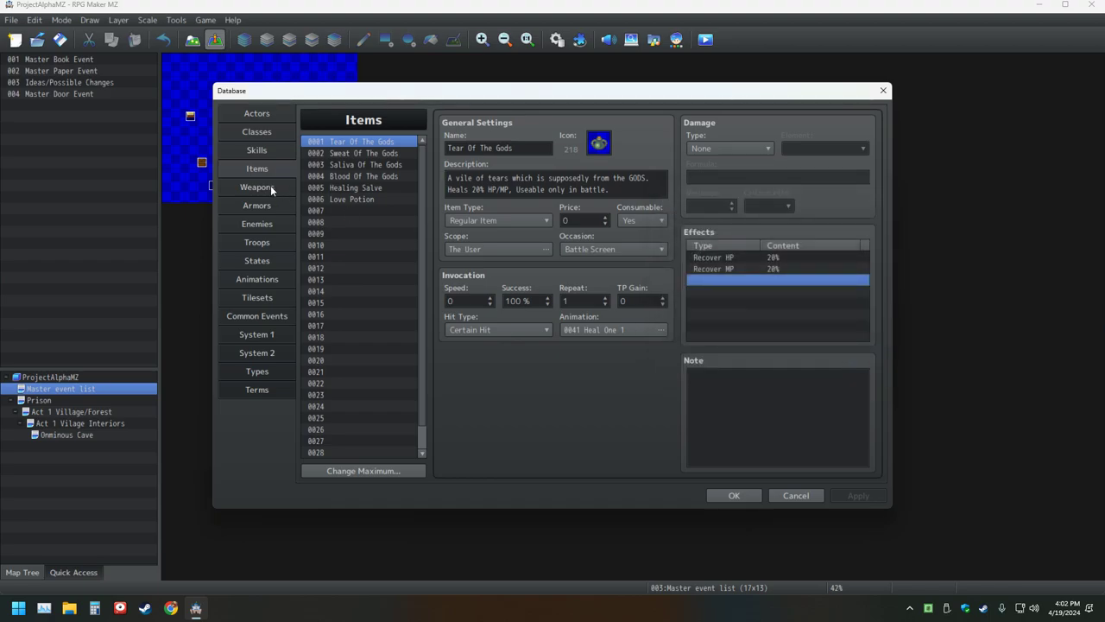
Step: Examine the Max HP parameter percentage in a new trait for weapon 0001, clear the value, and cancel the trait
{"action": "left_click", "coordinate": [270, 187]}
{"action": "double_click", "coordinate": [720, 174]}
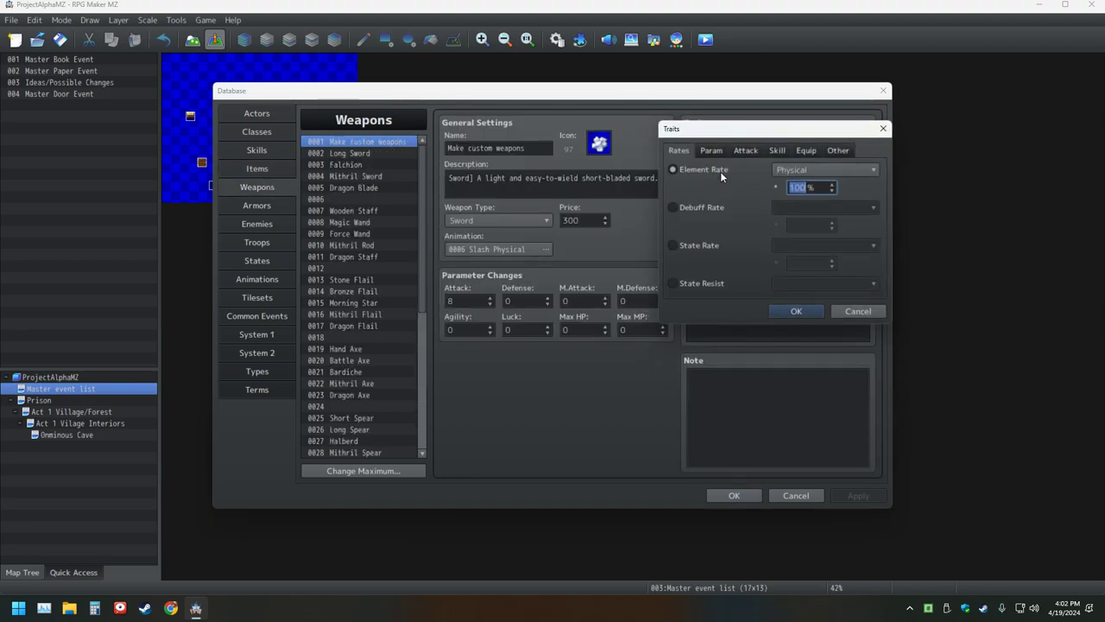
{"action": "left_click", "coordinate": [712, 150]}
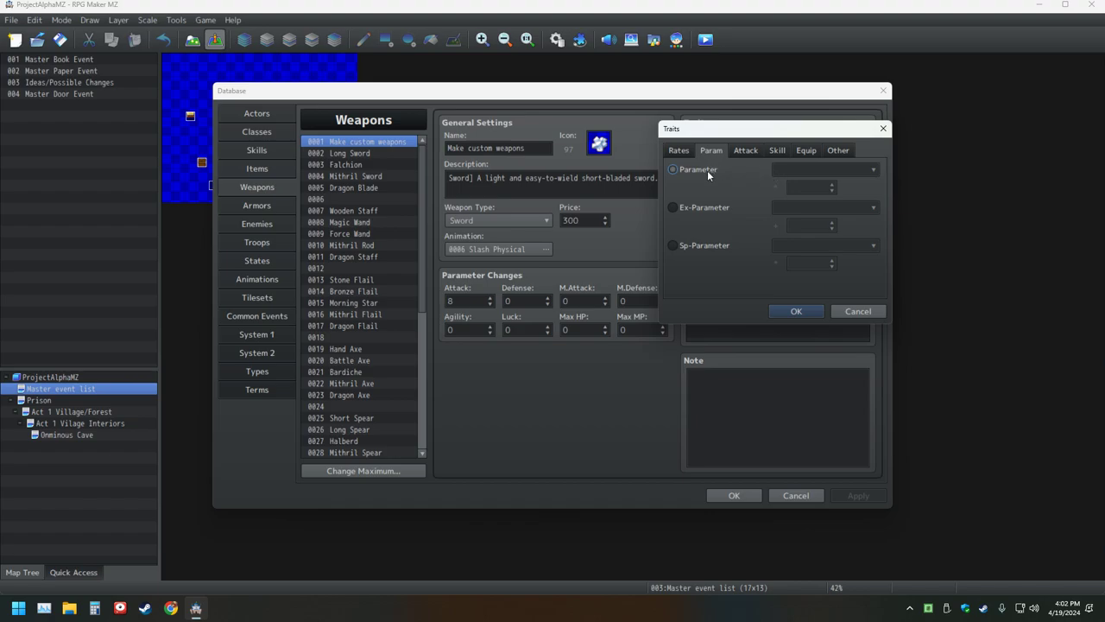
{"action": "left_click", "coordinate": [708, 169]}
{"action": "double_click", "coordinate": [802, 188]}
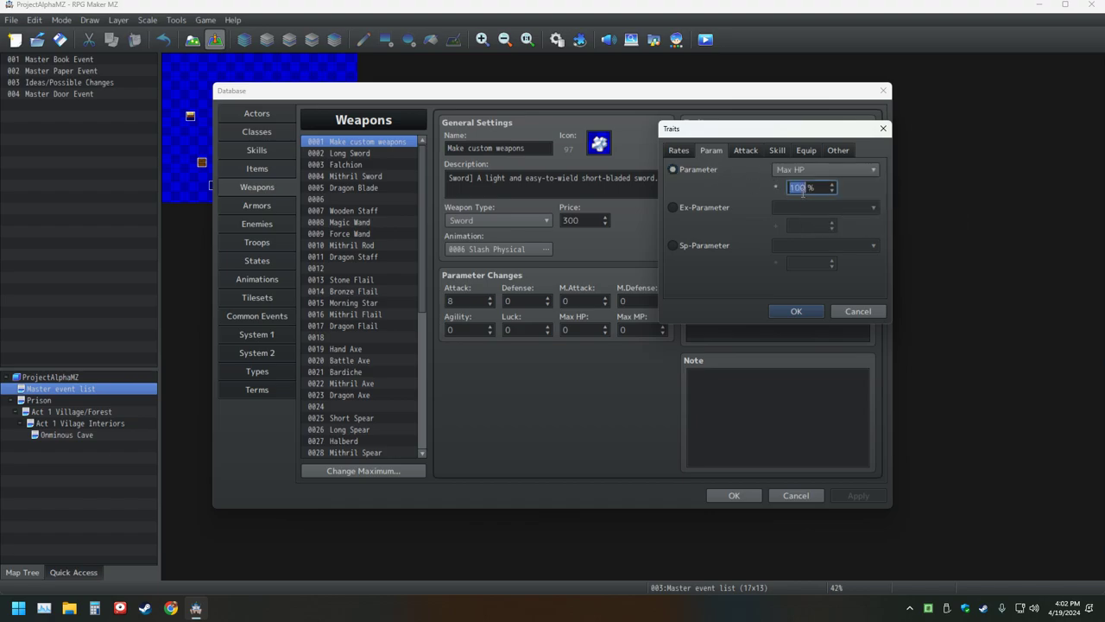
{"action": "key", "text": "BackSpace"}
{"action": "left_click", "coordinate": [858, 311]}
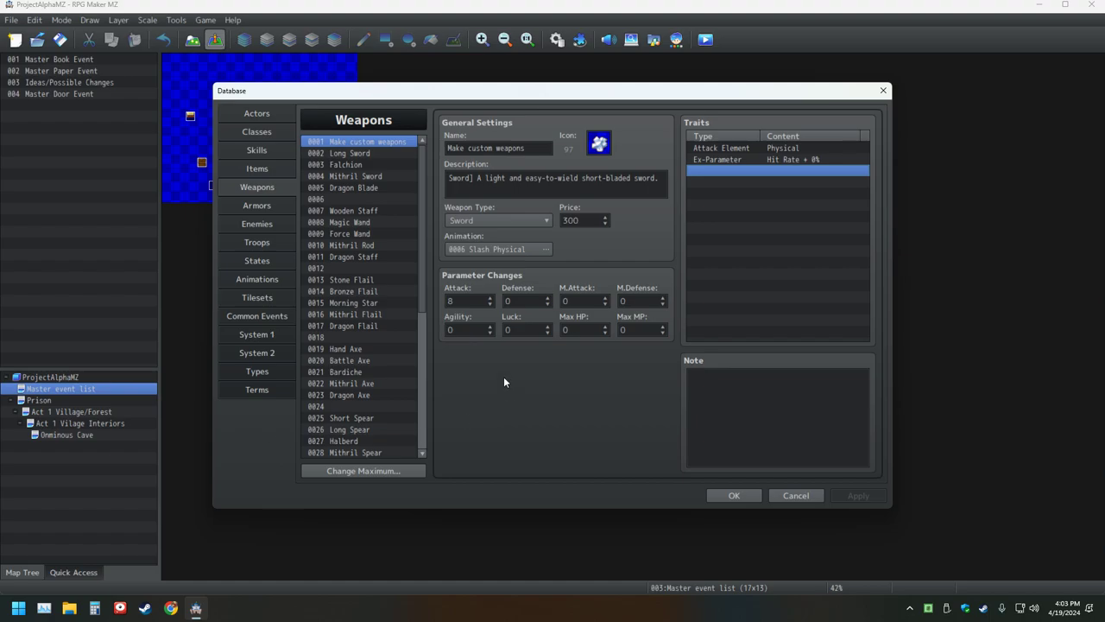
Step: Return to state 0009 and review its Physical Damage Sp-Parameter trait, accepting it as is and reopening it
{"action": "left_click", "coordinate": [270, 260]}
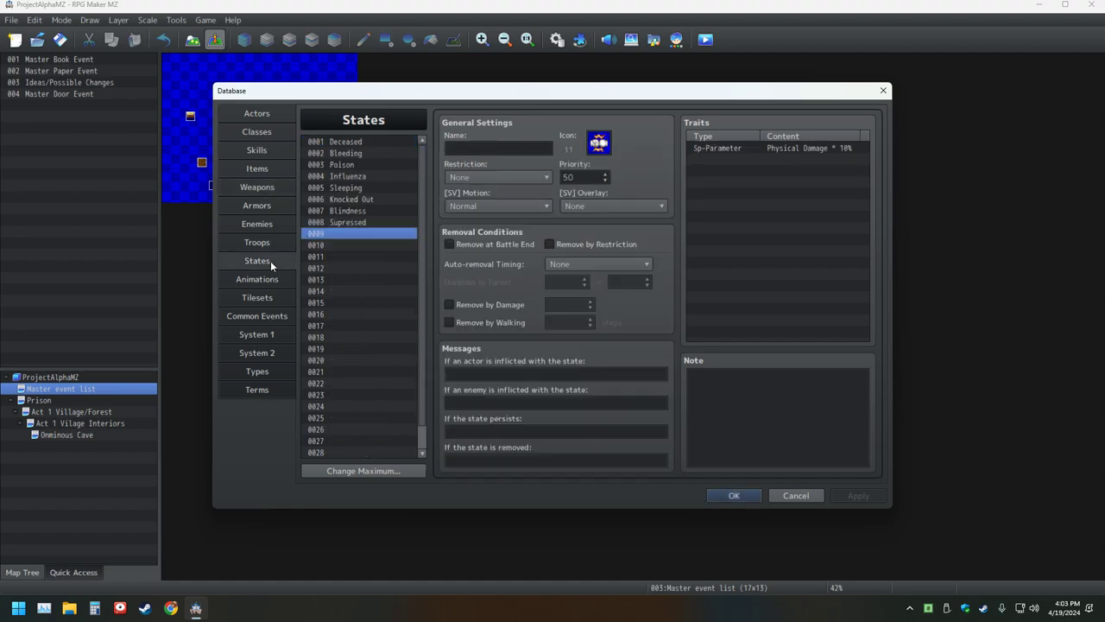
{"action": "double_click", "coordinate": [765, 148]}
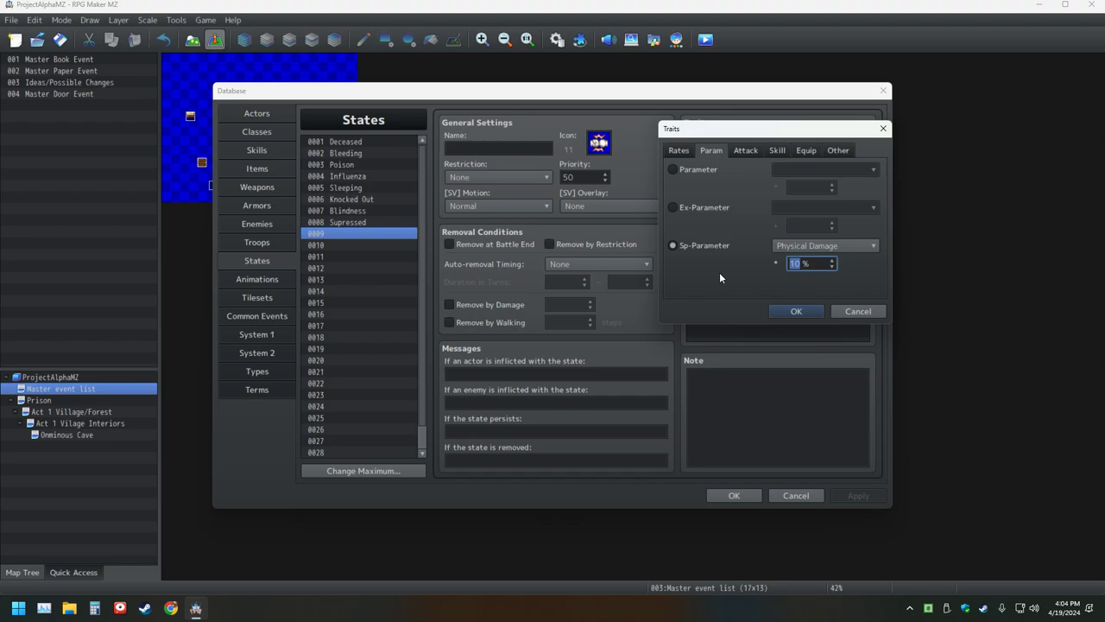
{"action": "left_click", "coordinate": [796, 311]}
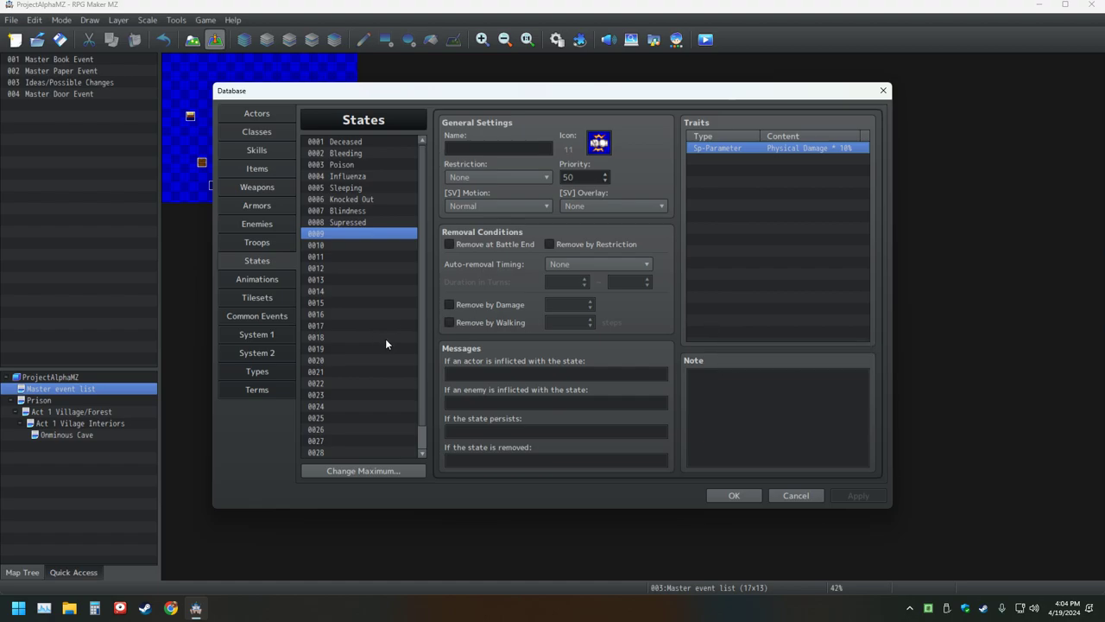
{"action": "double_click", "coordinate": [736, 148]}
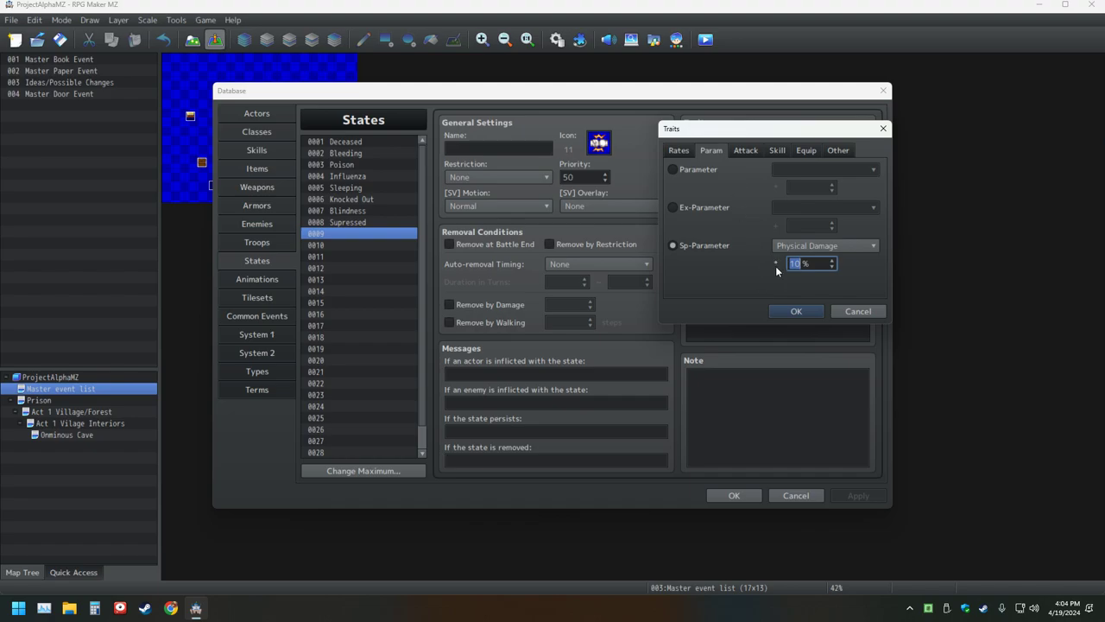